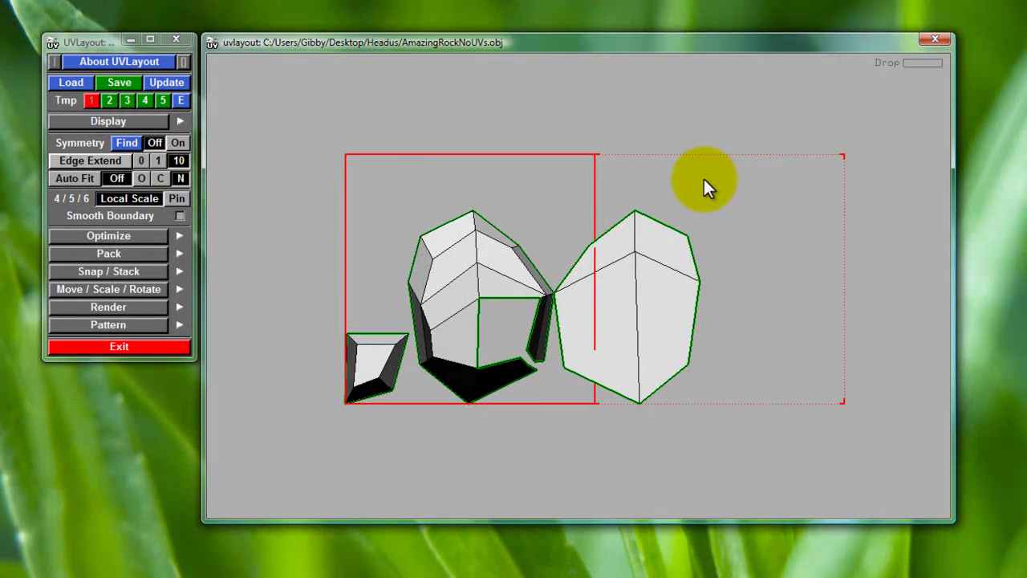
- Examine the rock's three unflattened shells in the UV view at different zoom levels
drag(674, 170, 585, 99)
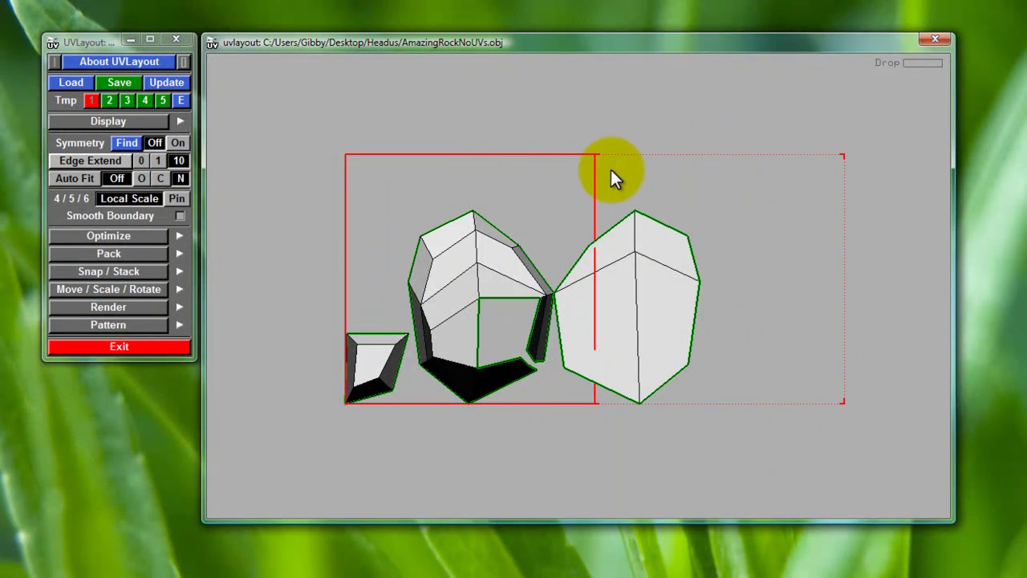
middle_drag(506, 165, 500, 188)
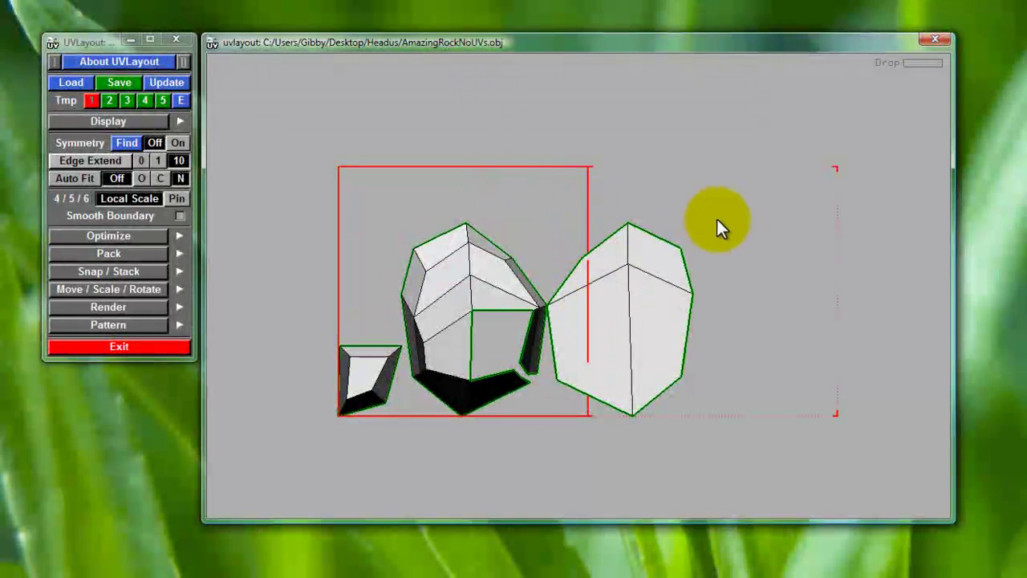
right_drag(717, 225, 736, 288)
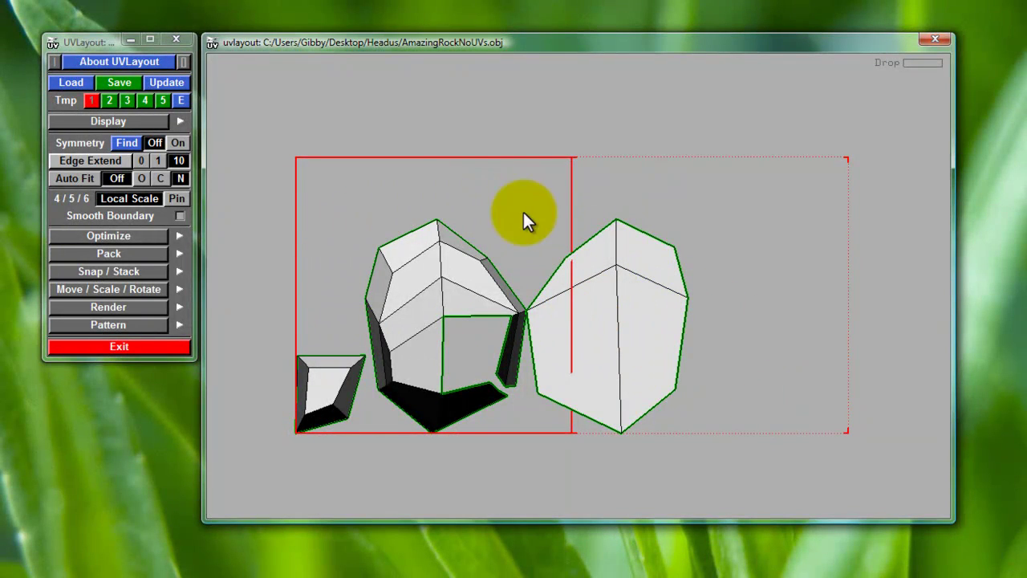
middle_drag(800, 285, 769, 316)
right_drag(768, 317, 757, 266)
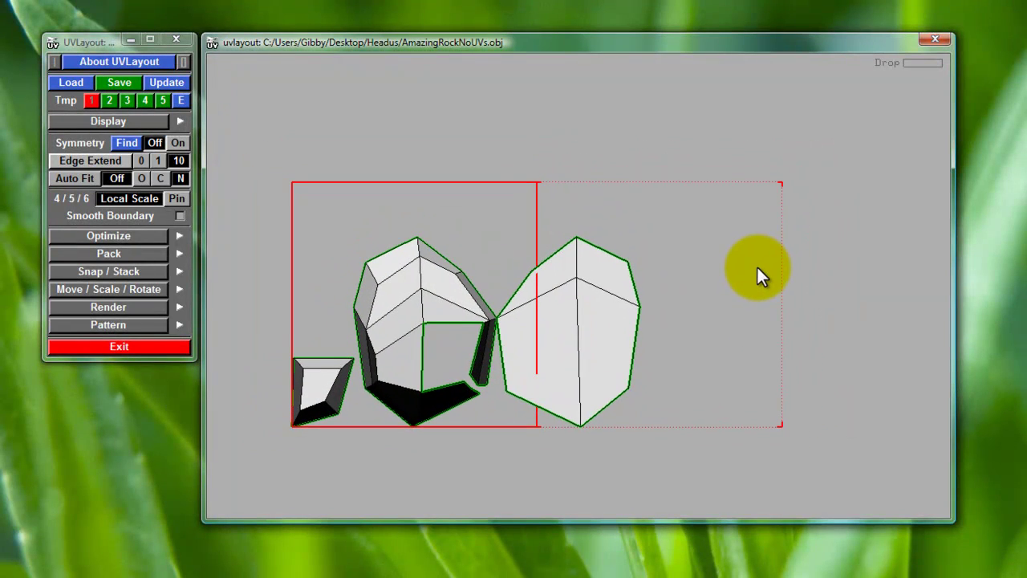
middle_drag(757, 264, 746, 285)
right_drag(729, 302, 718, 244)
middle_drag(717, 243, 696, 252)
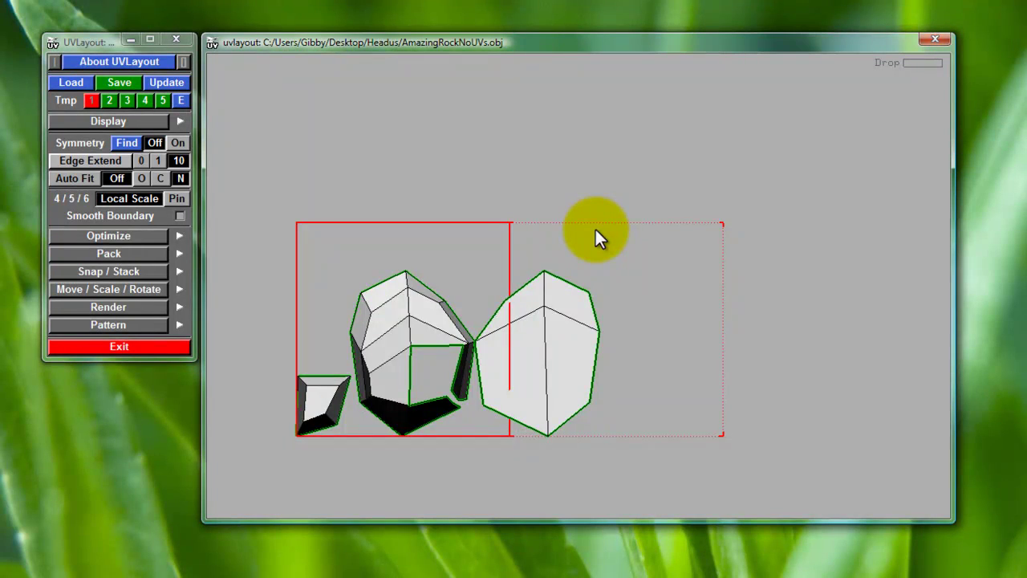
- Look at the rock from another angle in the 3D view, and return to the UV view of its shells
key(3)
drag(736, 228, 741, 297)
key(2)
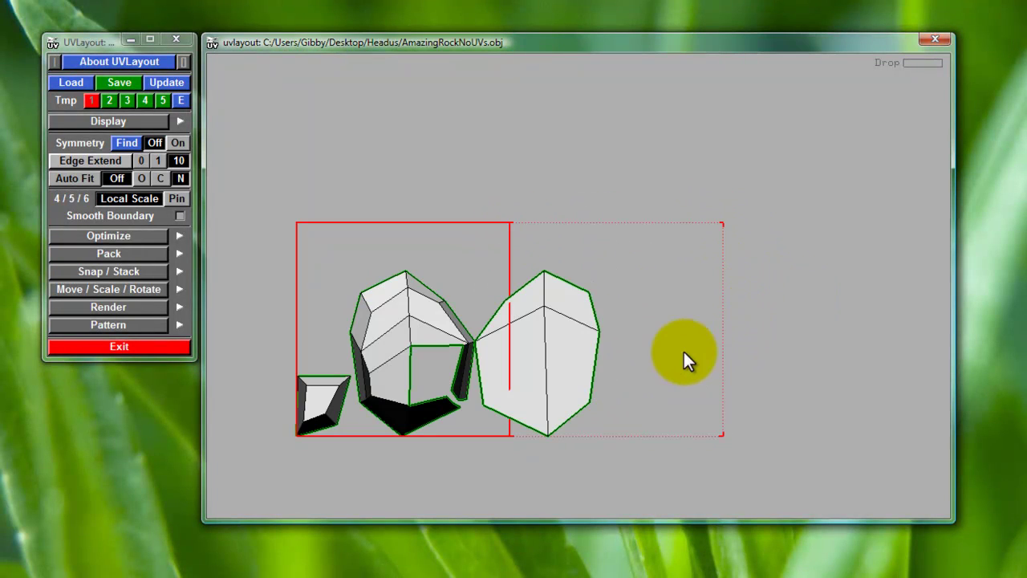
right_drag(680, 355, 674, 385)
middle_drag(673, 385, 707, 326)
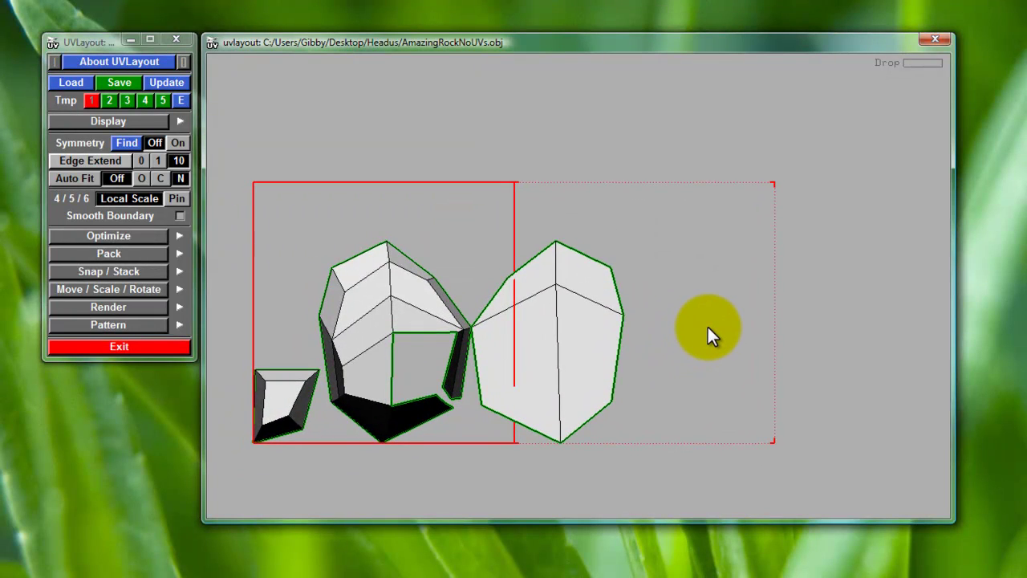
mouse_move(563, 336)
middle_down()
mouse_move(590, 327)
mouse_move(582, 333)
middle_up()
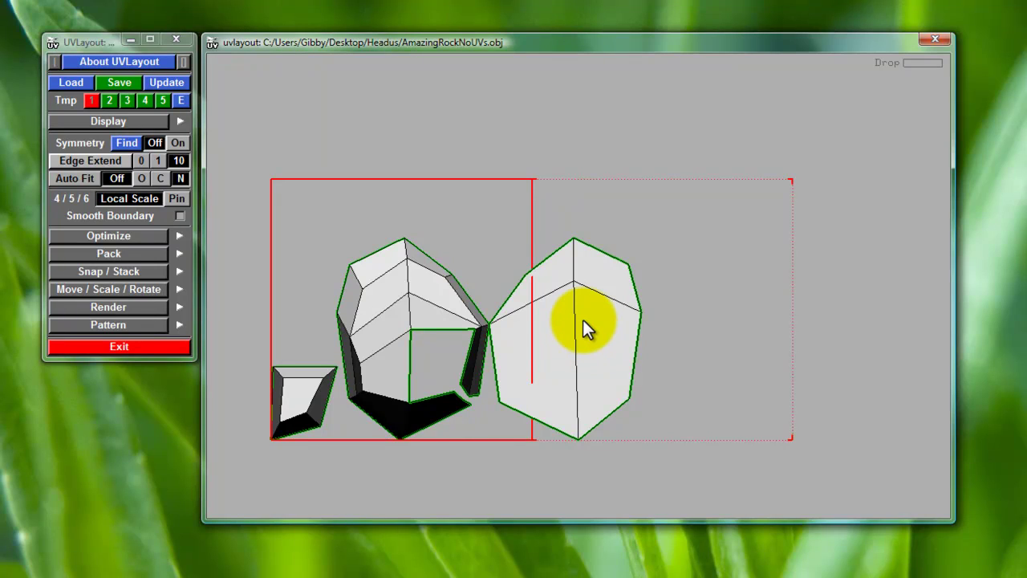
- Flatten the large base shell, and rotate, move and rescale it inside the second tile, clear of the main rock shell
key(f)
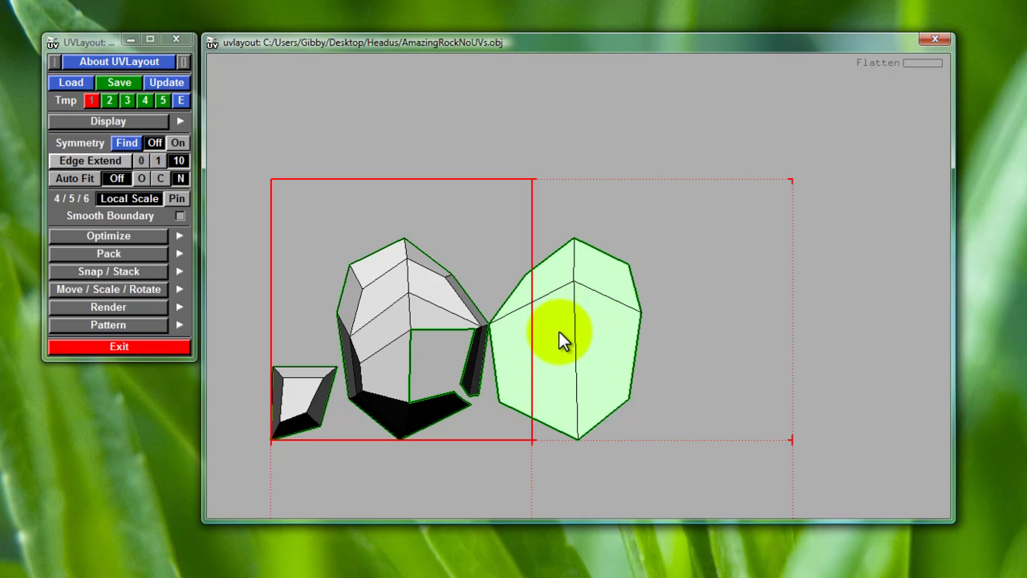
drag(550, 332, 695, 365)
right_drag(694, 364, 592, 353)
middle_drag(592, 349, 676, 308)
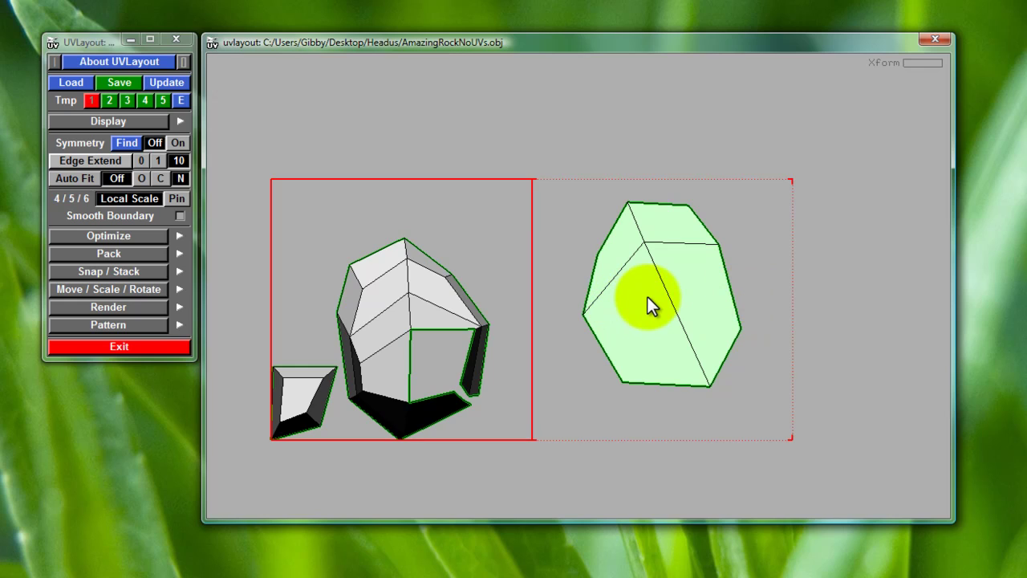
right_drag(669, 302, 667, 284)
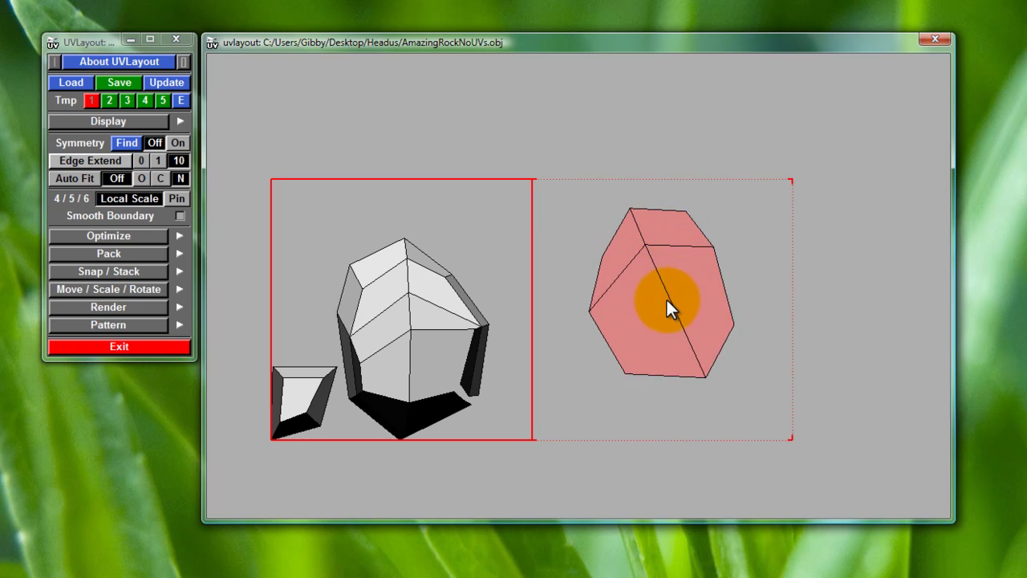
mouse_move(663, 292)
right_down()
mouse_move(660, 308)
mouse_move(659, 297)
right_up()
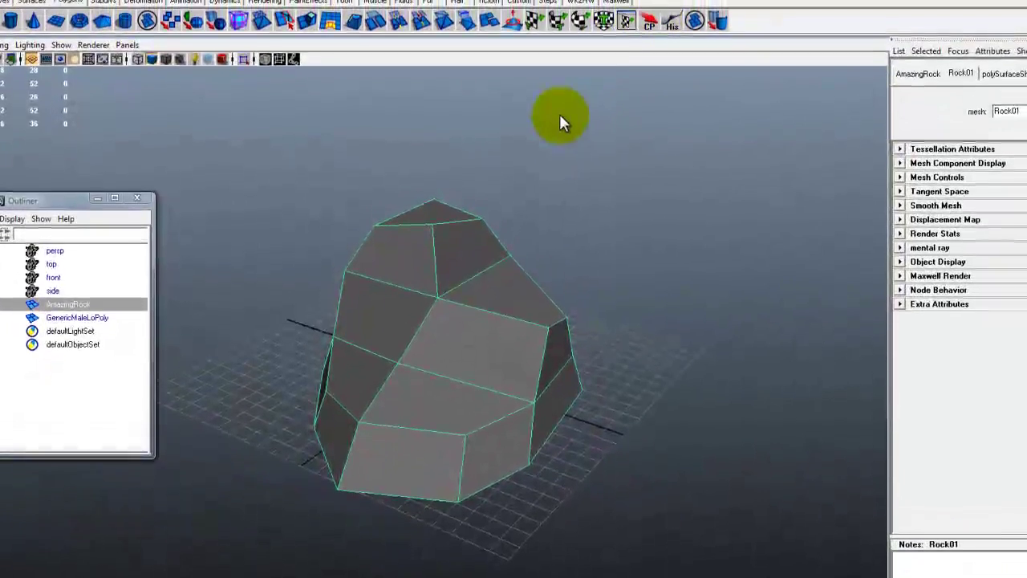
- Switch to Maya and, in the UV Texture Editor, select the rock's whole UV shell and shift it slightly up and right
click(629, 26)
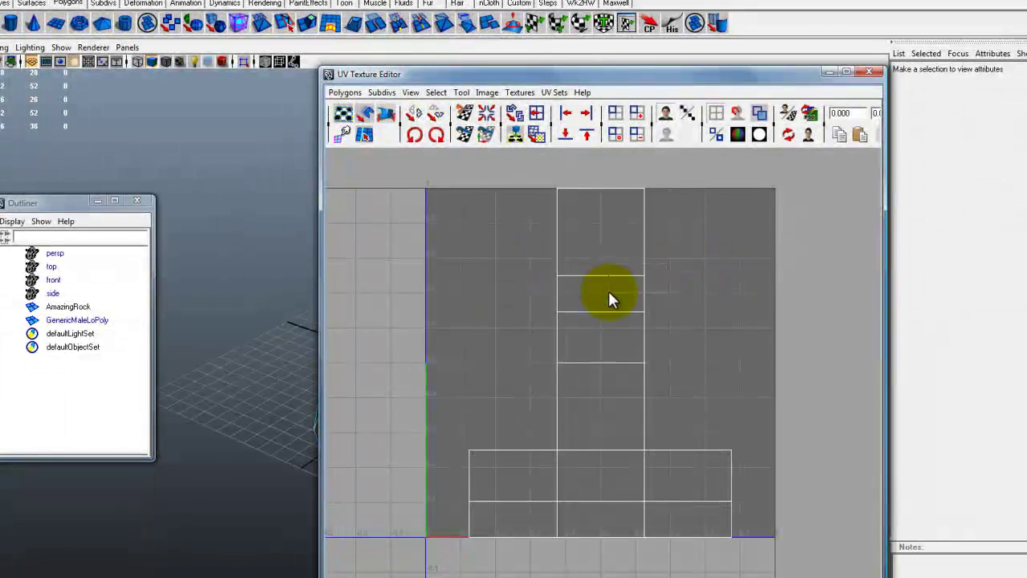
ctrl+right_click(647, 275)
ctrl+right_drag(647, 274, 656, 266)
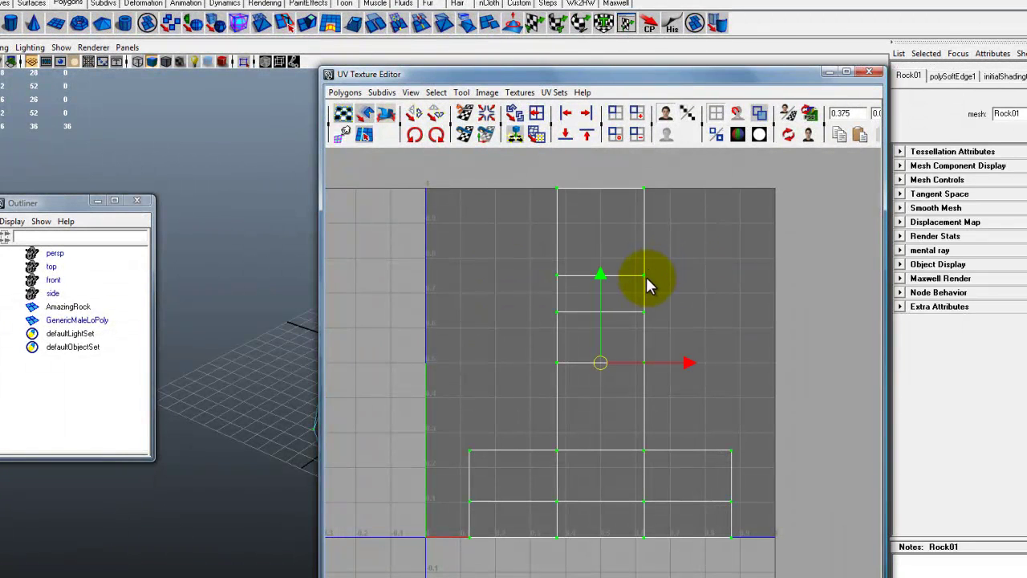
drag(601, 364, 616, 342)
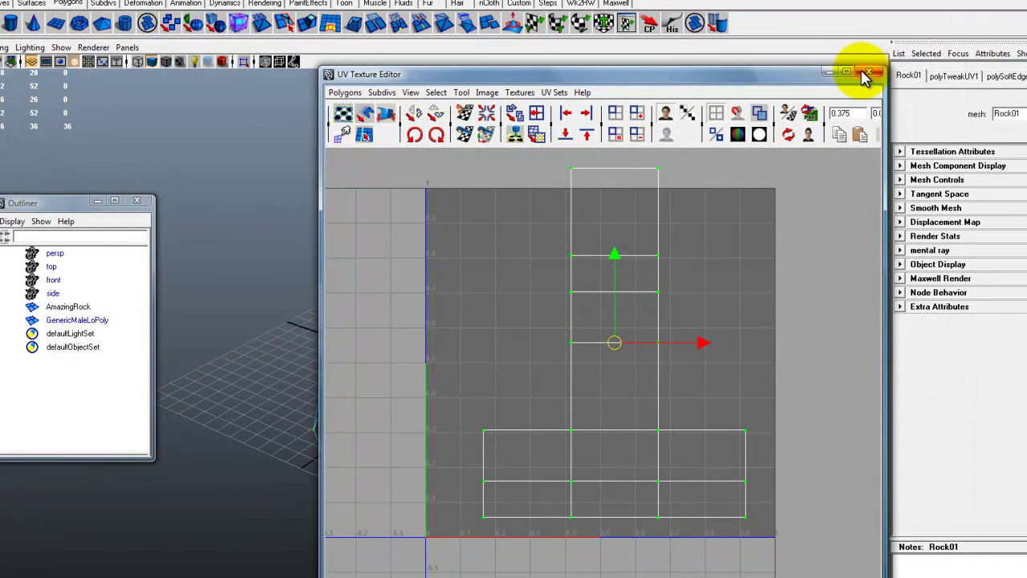
click(874, 74)
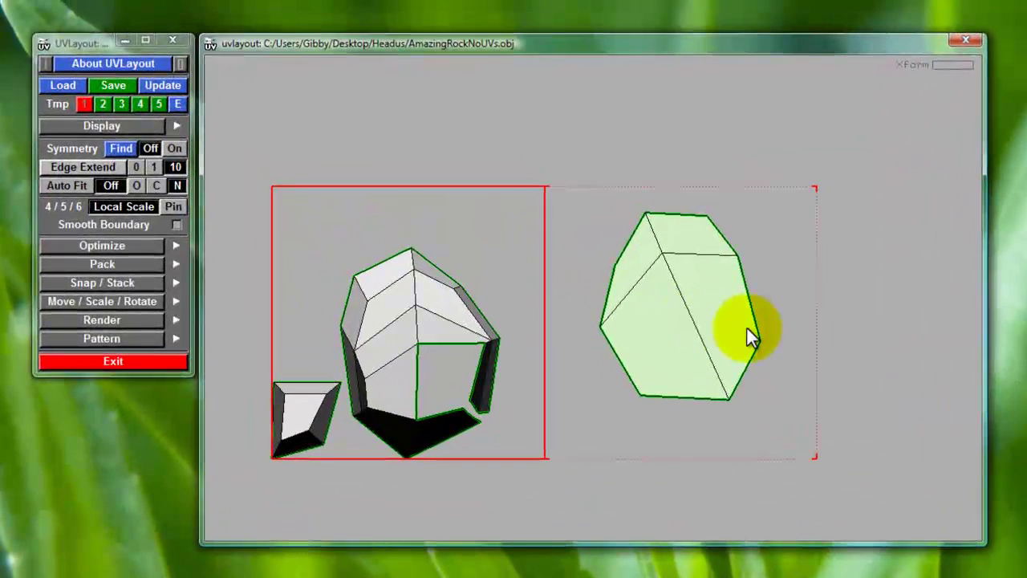
- Switch back to UVLayout, scale the flattened base shell down and enlarge it again to its earlier size
key(f)
mouse_move(752, 317)
right_down()
mouse_move(729, 198)
mouse_move(730, 97)
mouse_move(728, 463)
mouse_move(711, 287)
mouse_move(710, 298)
mouse_move(742, 302)
right_up()
click(691, 319)
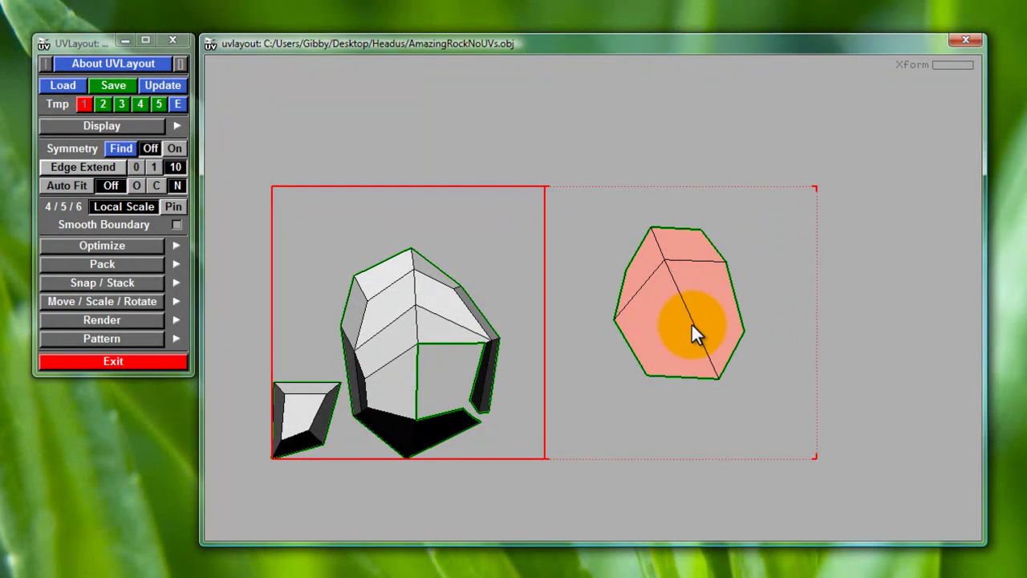
right_drag(754, 292, 710, 366)
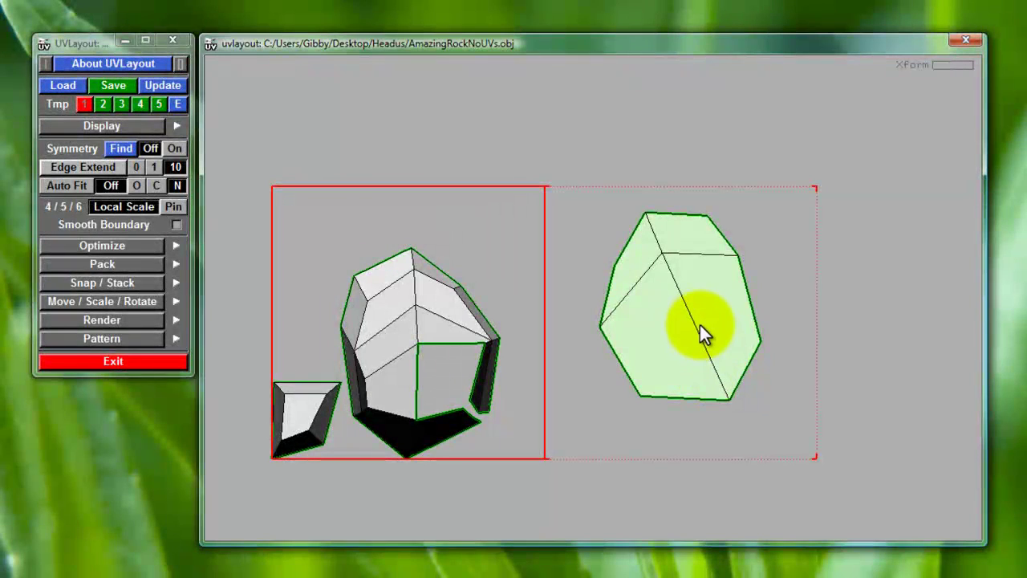
- Spread the three shells apart in the UV view, and flatten the small shell in the first tile
middle_drag(681, 297, 715, 275)
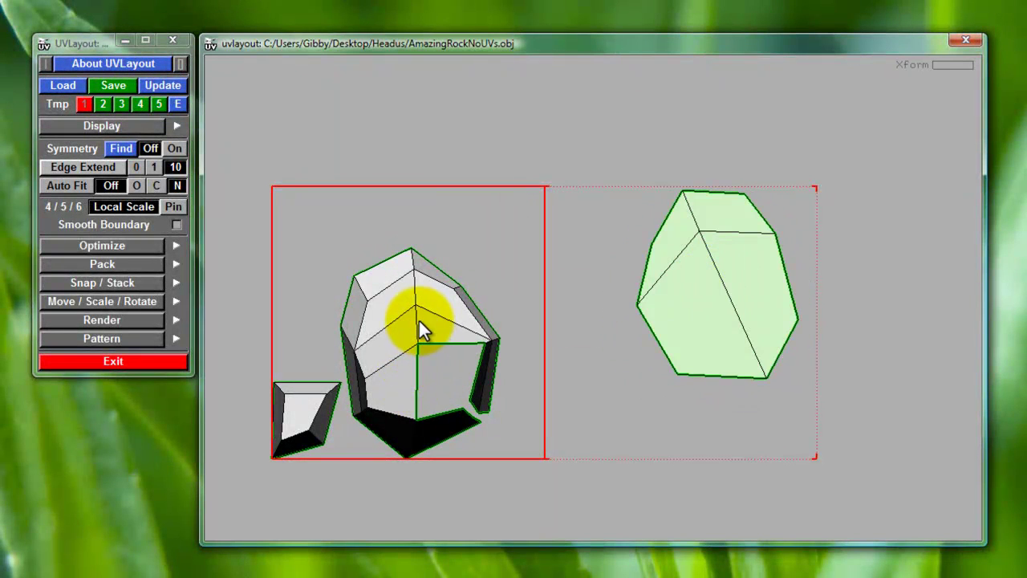
middle_drag(419, 322, 471, 225)
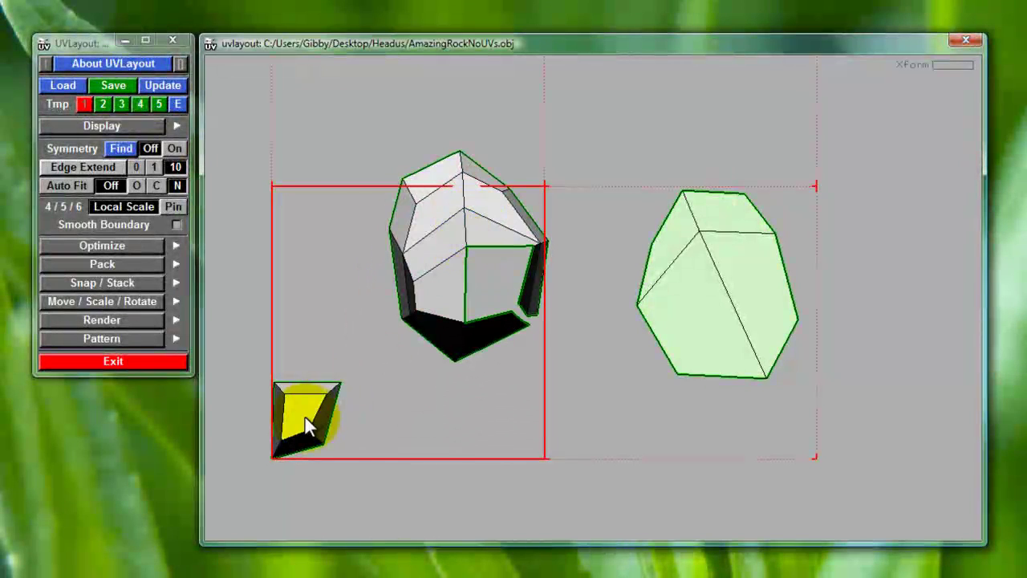
middle_drag(305, 417, 342, 373)
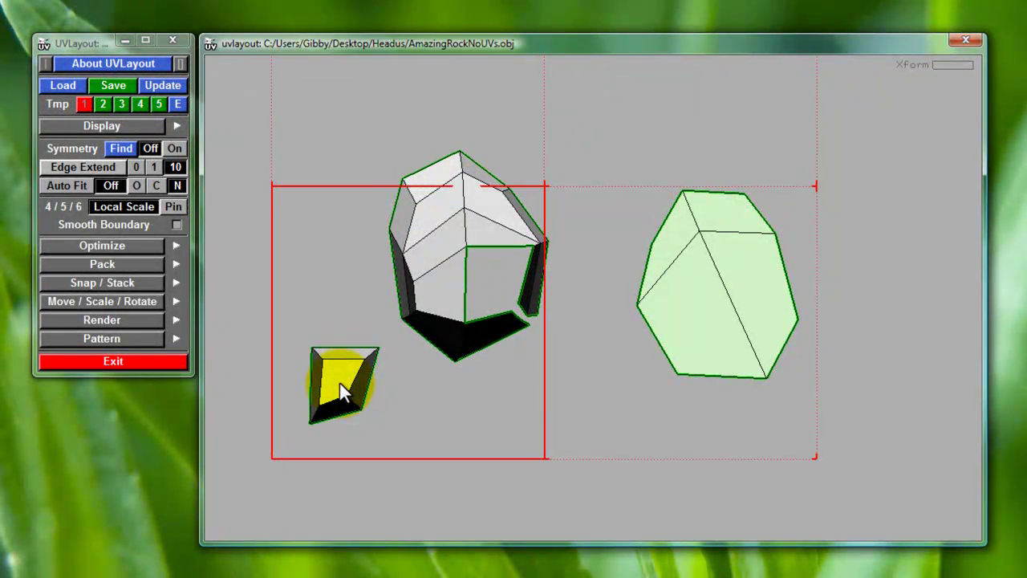
key(f)
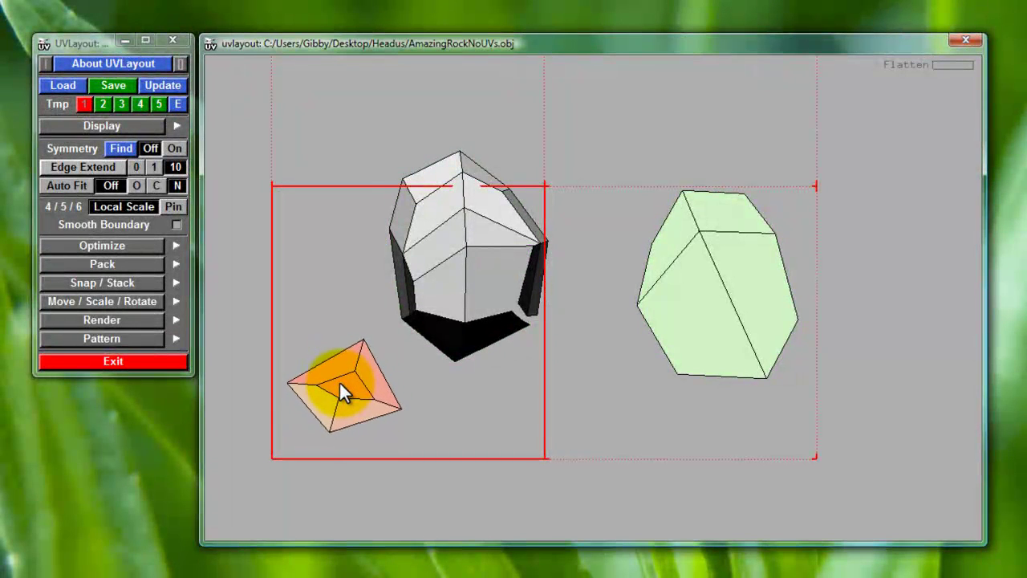
key(space)
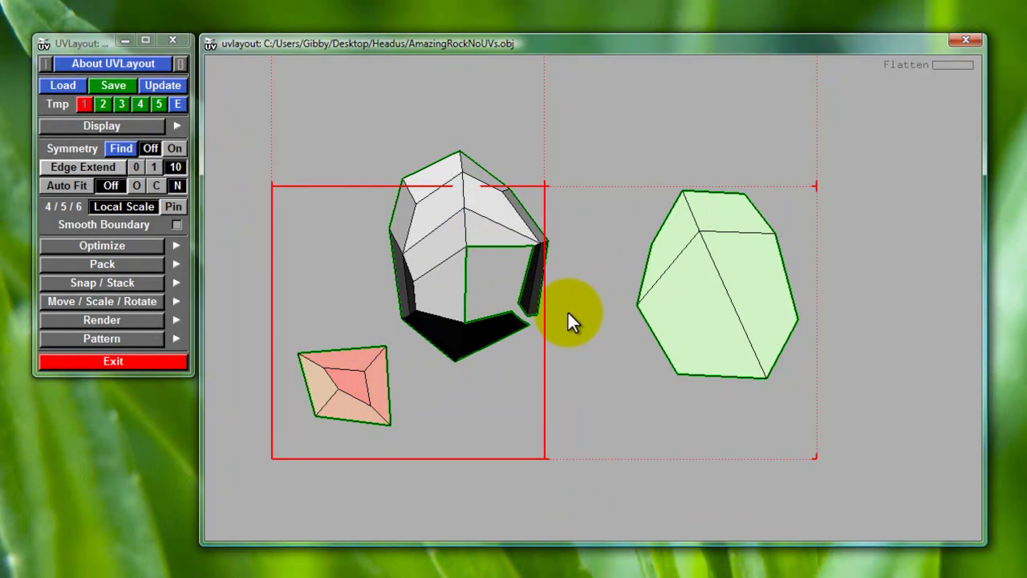
- Move the main rock shell up into the tile above the first one and flatten it
mouse_move(626, 229)
middle_down()
mouse_move(623, 286)
mouse_move(625, 242)
middle_up()
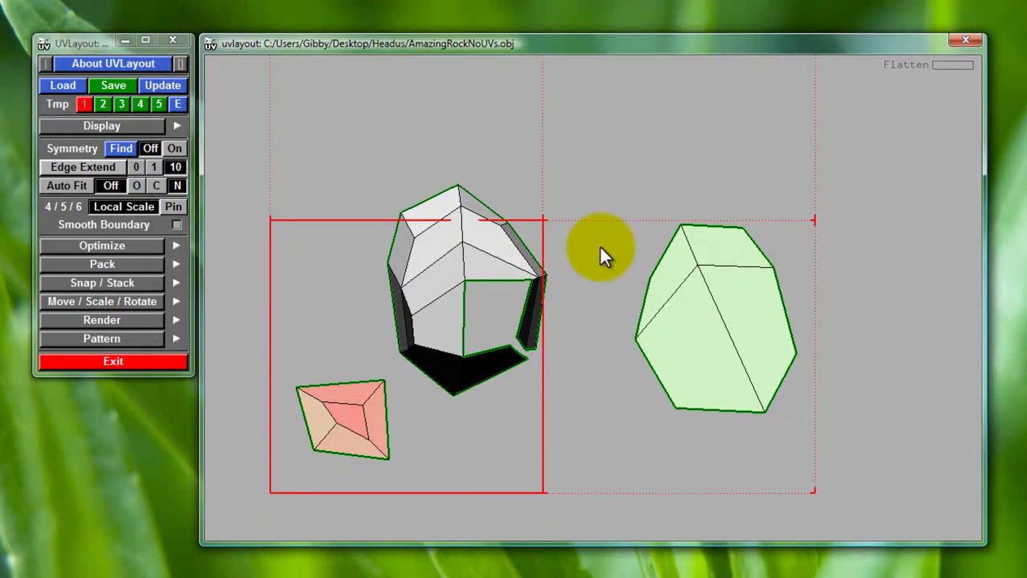
right_drag(600, 245, 624, 193)
middle_drag(624, 194, 598, 235)
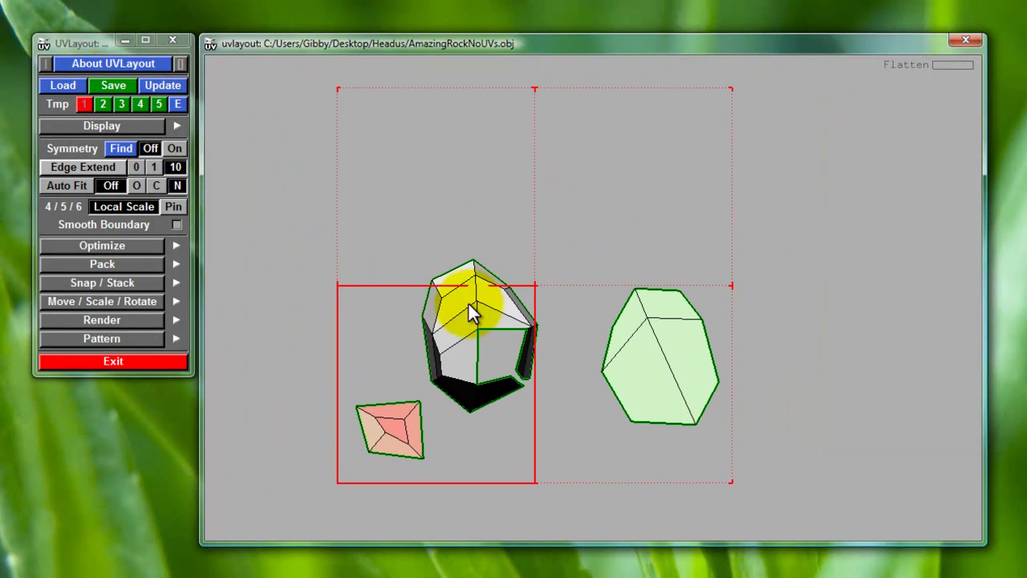
middle_drag(461, 302, 481, 188)
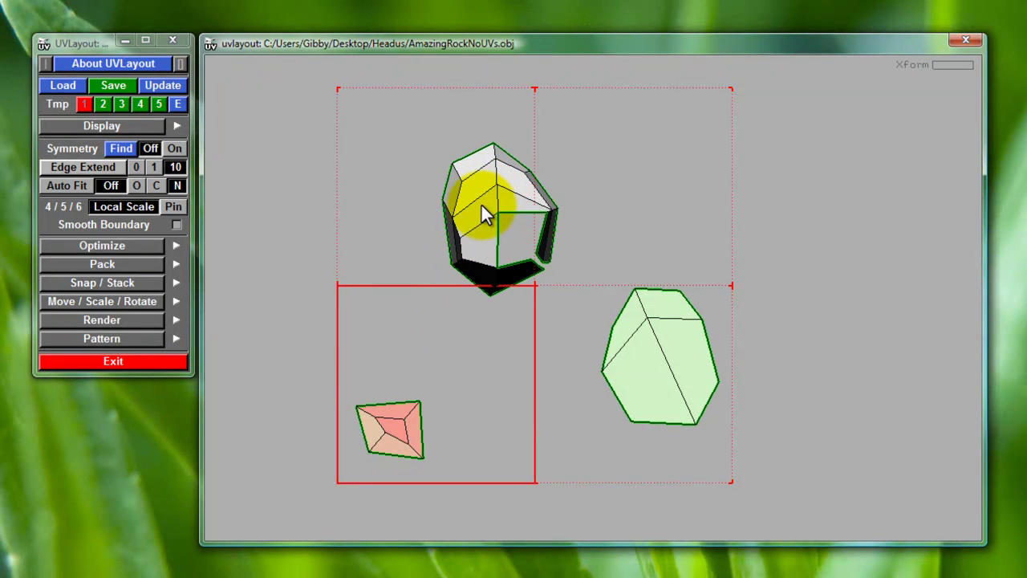
key(f)
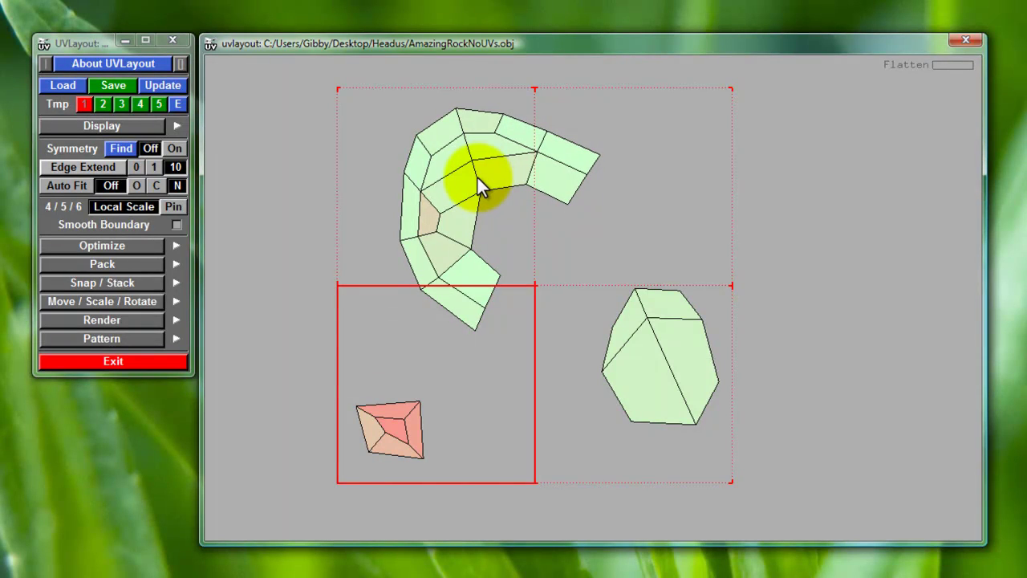
key(f)
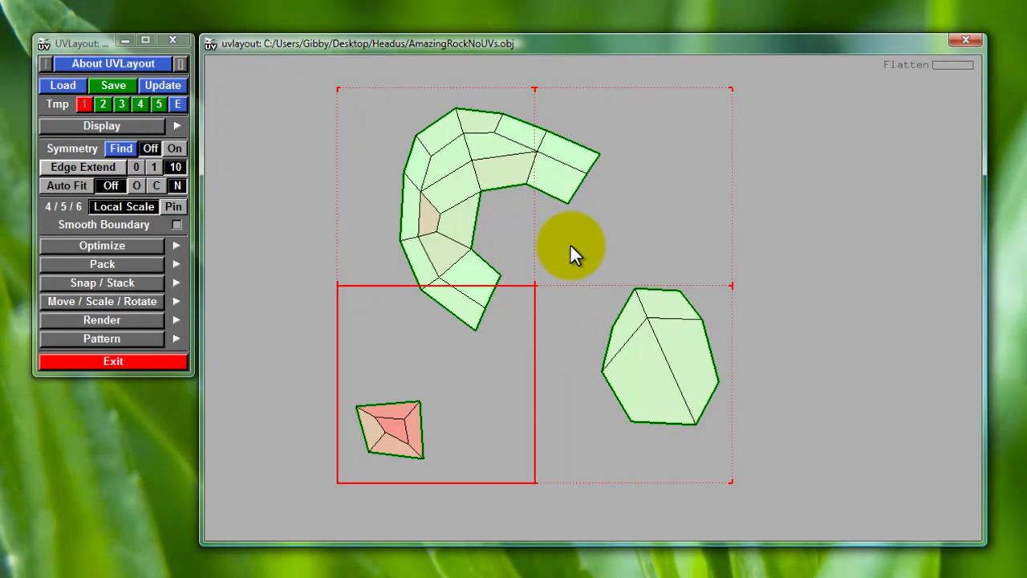
- Inspect the distortion colours on the rock from several angles in the 3D view, and return to the UV view
key(3)
drag(669, 204, 680, 100)
drag(712, 276, 669, 289)
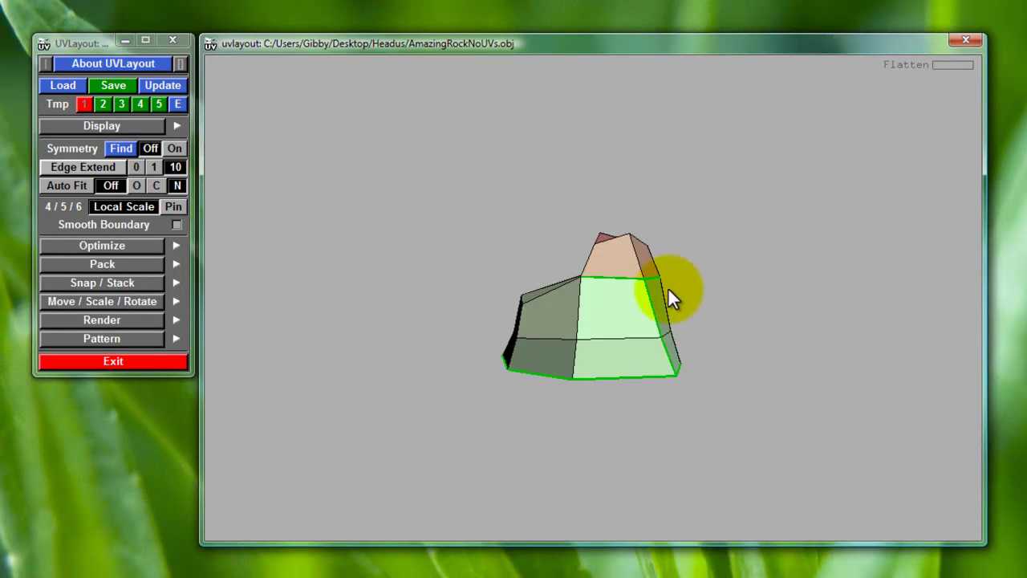
middle_drag(671, 296, 597, 232)
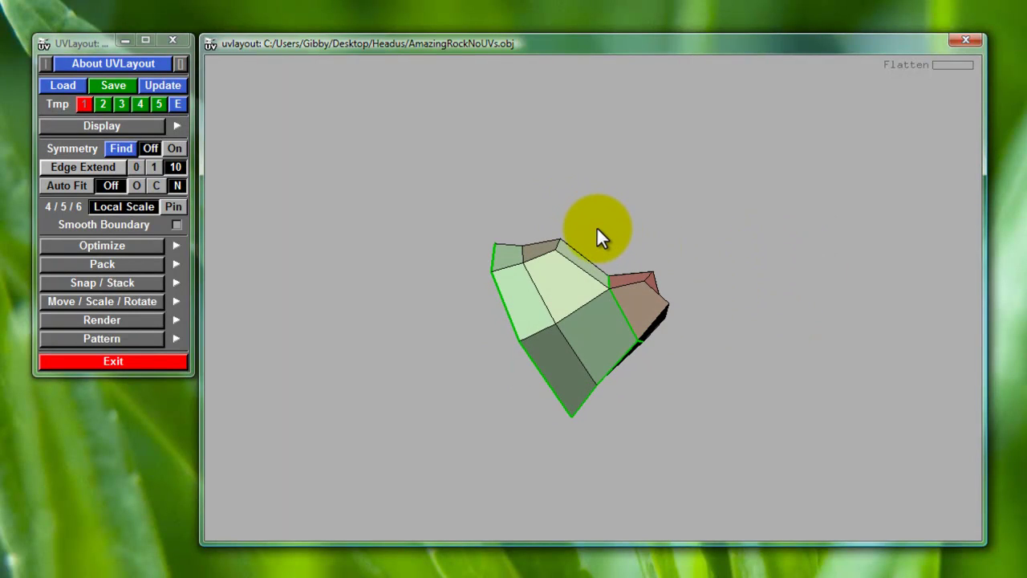
key(1)
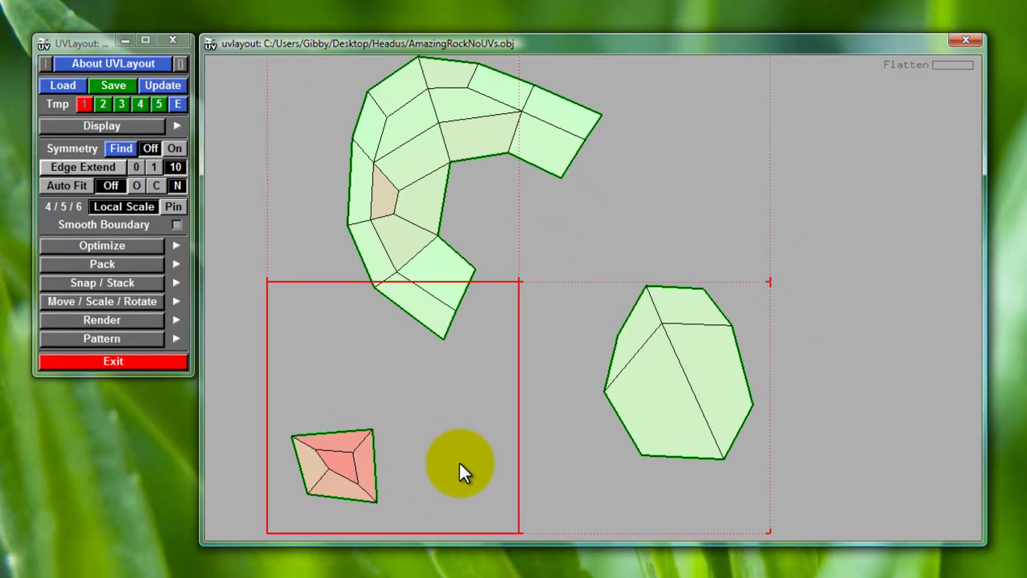
- Examine the stretch colours on the small shell and the curved main shell up close in the UV view
middle_drag(460, 463, 525, 348)
right_drag(524, 347, 572, 446)
middle_drag(481, 366, 558, 360)
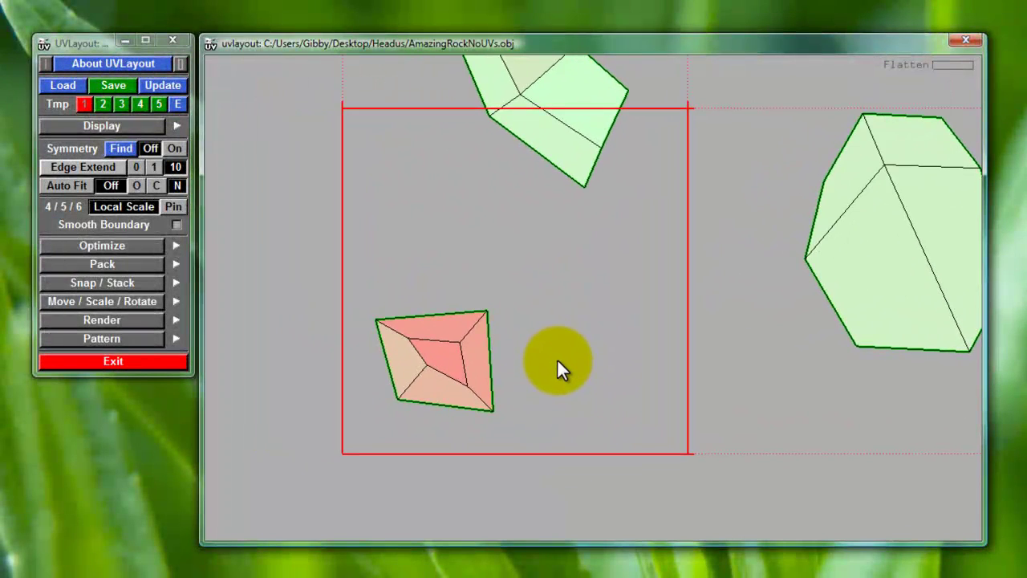
right_drag(558, 363, 569, 401)
middle_drag(569, 402, 575, 372)
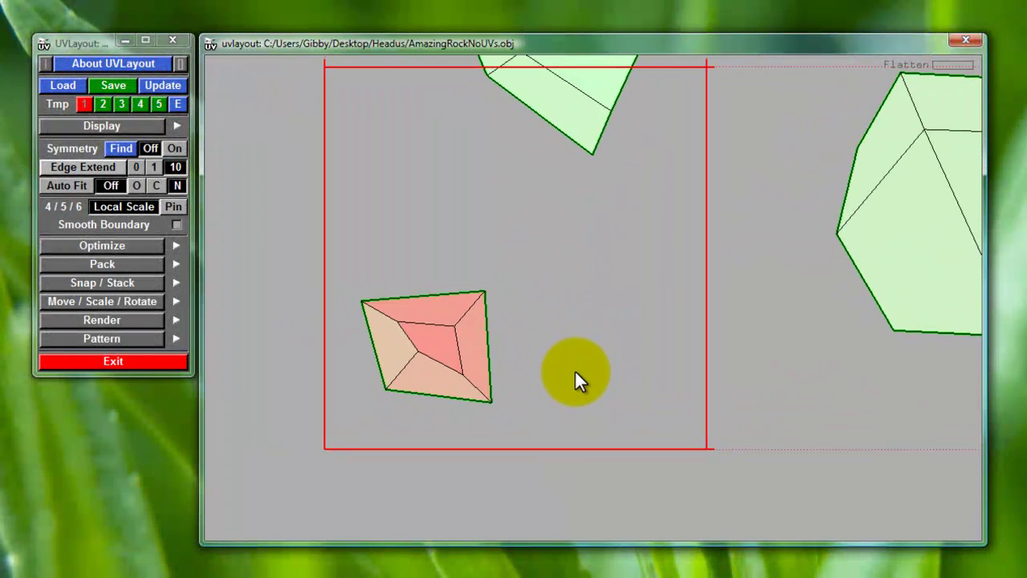
click(474, 354)
click(440, 353)
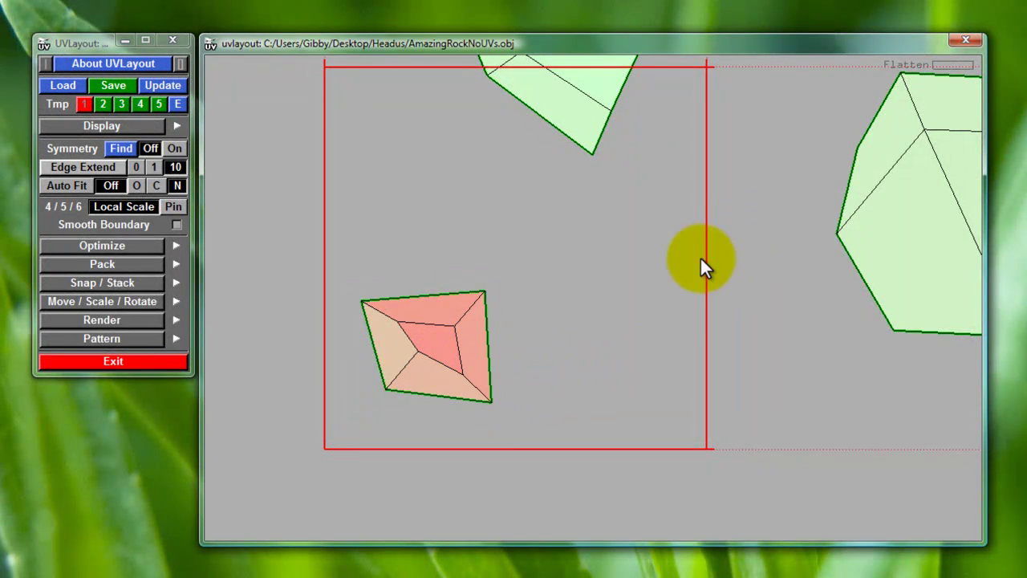
middle_drag(700, 256, 644, 437)
middle_drag(677, 306, 615, 502)
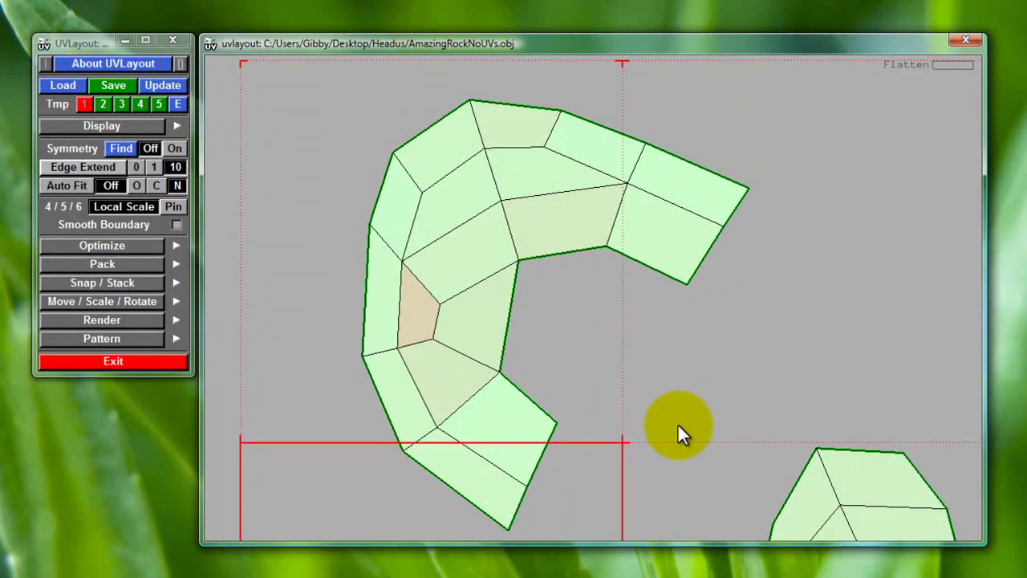
- Cut the small shell open along its lower-right corner edge in the first tile, and flatten it again
middle_drag(677, 423, 708, 256)
middle_drag(613, 486, 672, 264)
right_drag(671, 264, 599, 365)
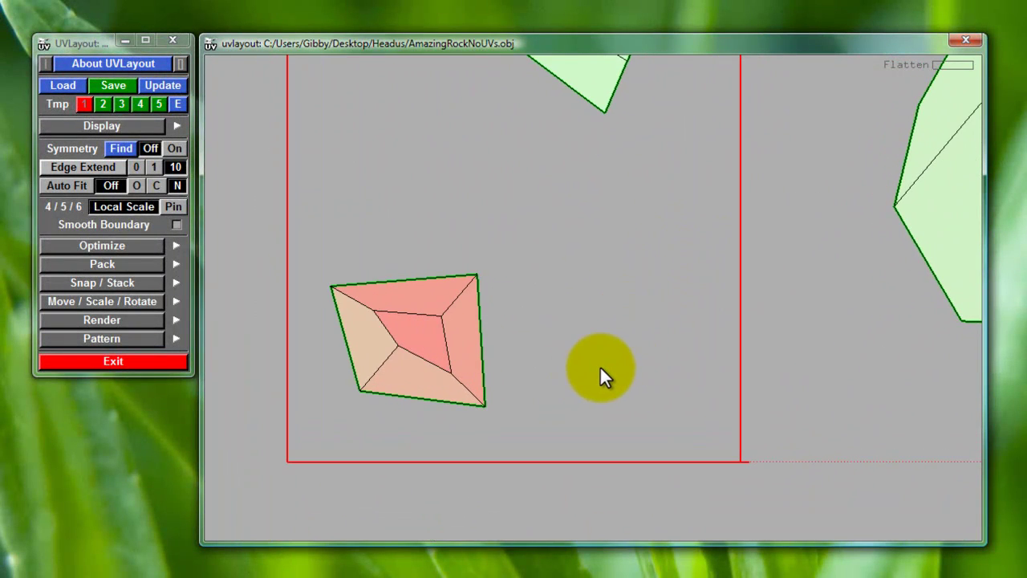
middle_drag(594, 368, 629, 368)
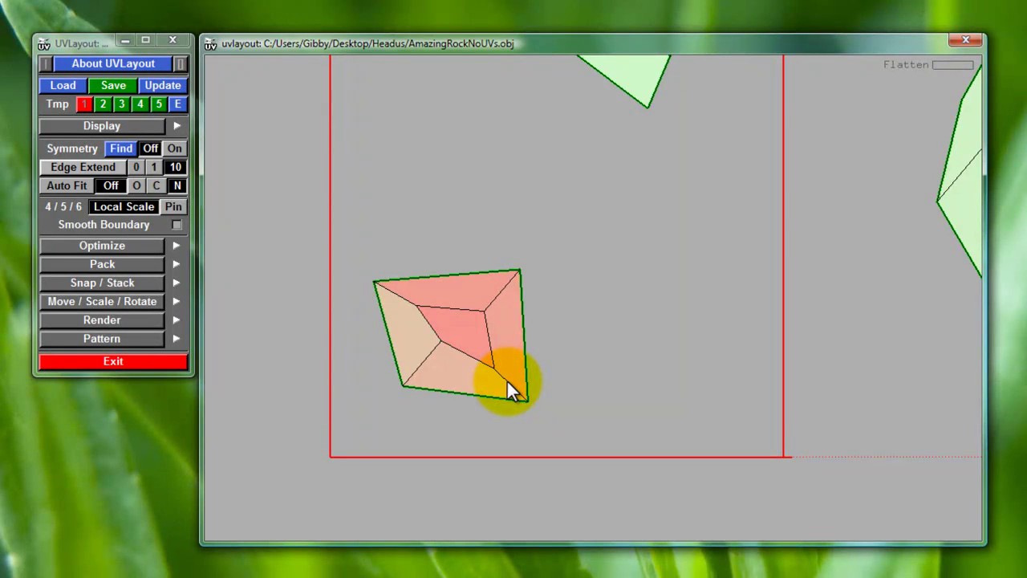
key(c)
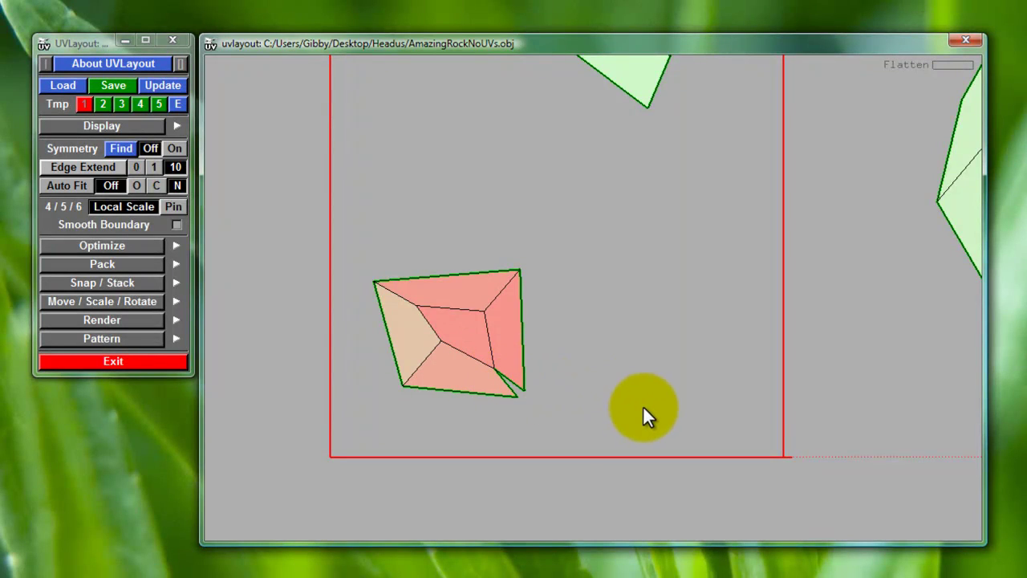
right_drag(643, 405, 620, 228)
middle_drag(614, 257, 541, 419)
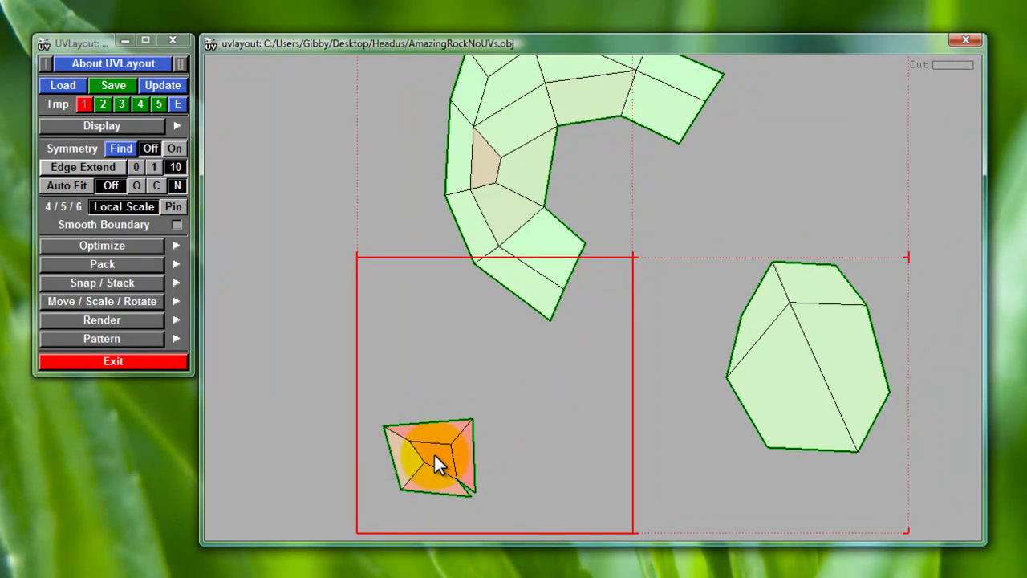
key(f)
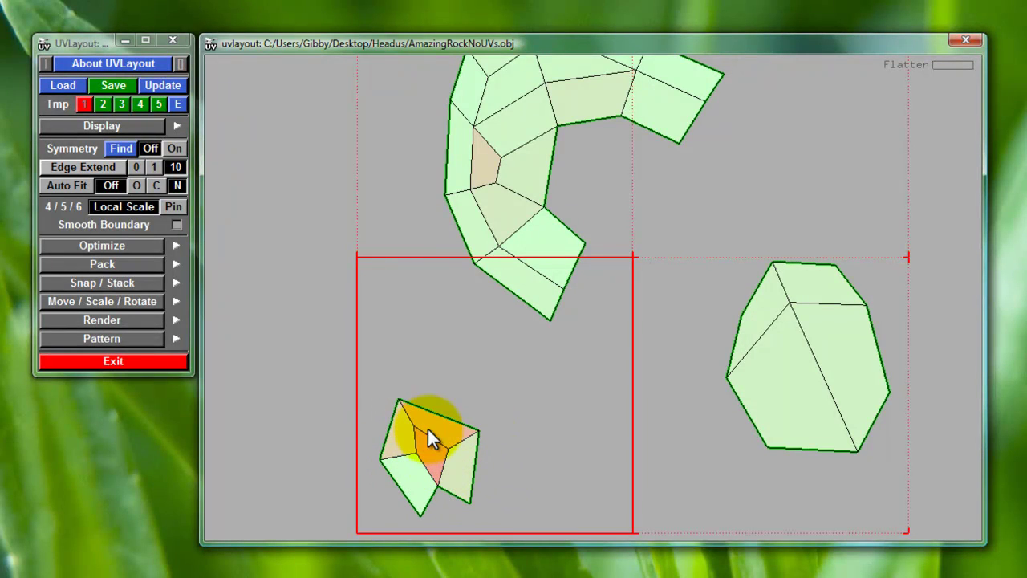
- Check the rock's distortion colours in the 3D view after the new cut, and return to the UV view
middle_drag(665, 294, 640, 349)
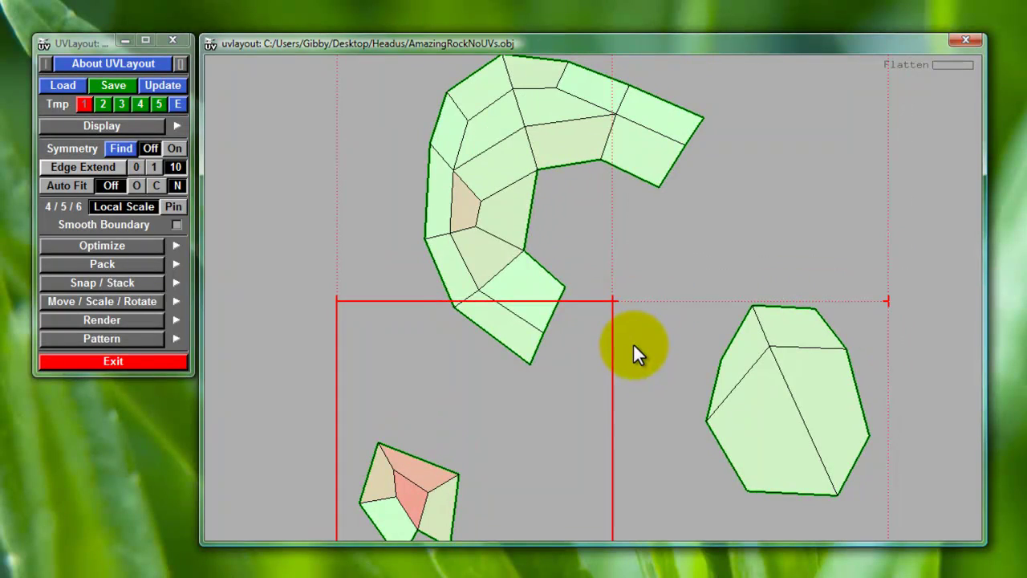
key(3)
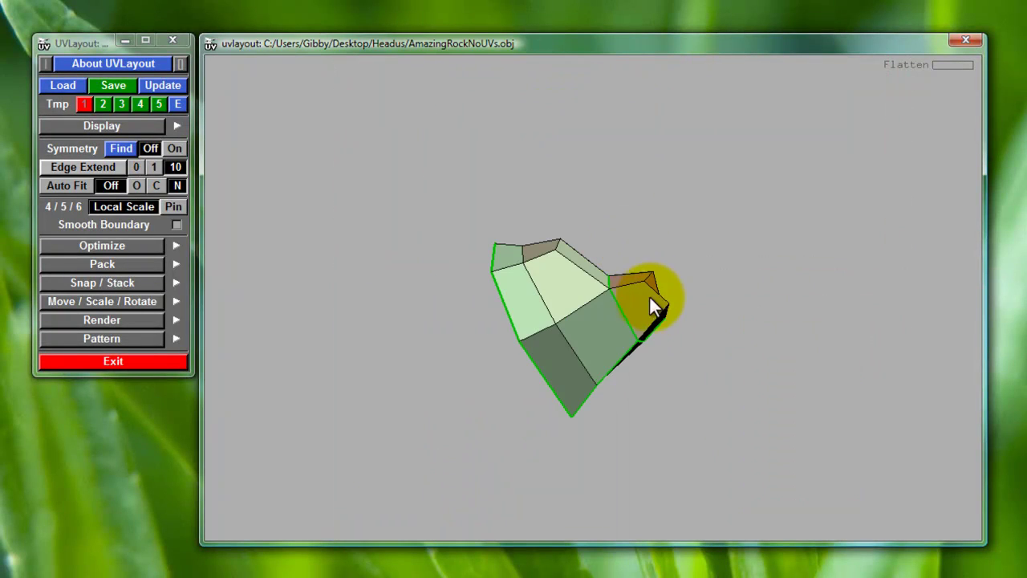
drag(722, 270, 724, 345)
key(1)
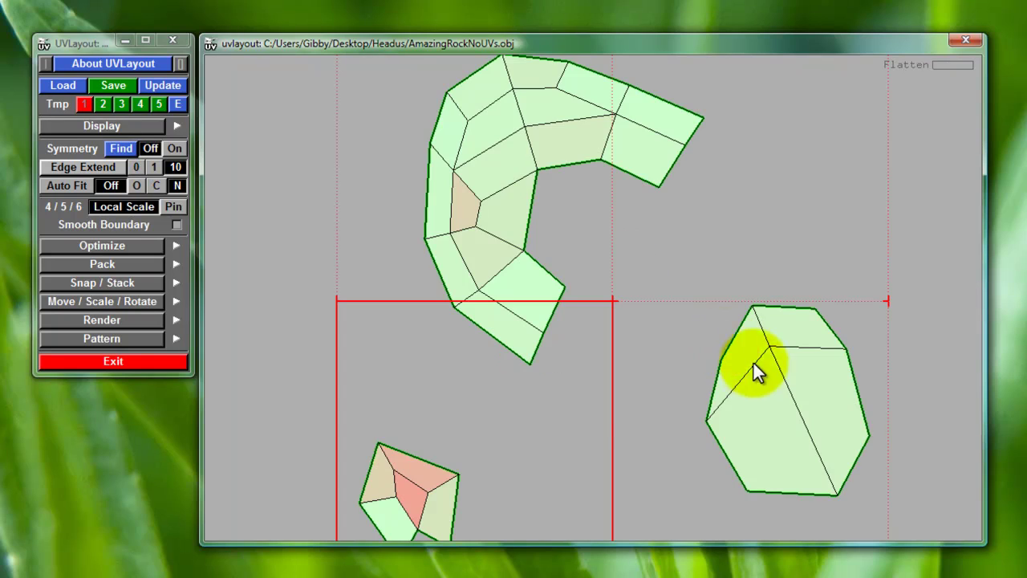
- Move the curved main shell down toward the first tile, and bring the large rounded shell closer beside it
middle_drag(600, 445, 607, 371)
right_drag(606, 371, 622, 309)
middle_drag(621, 309, 611, 338)
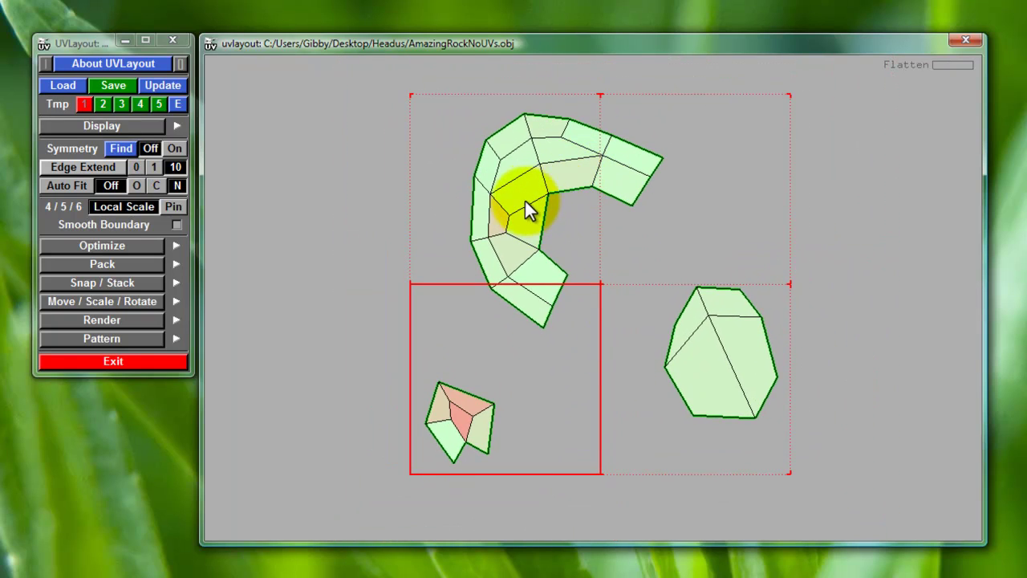
middle_drag(527, 201, 496, 244)
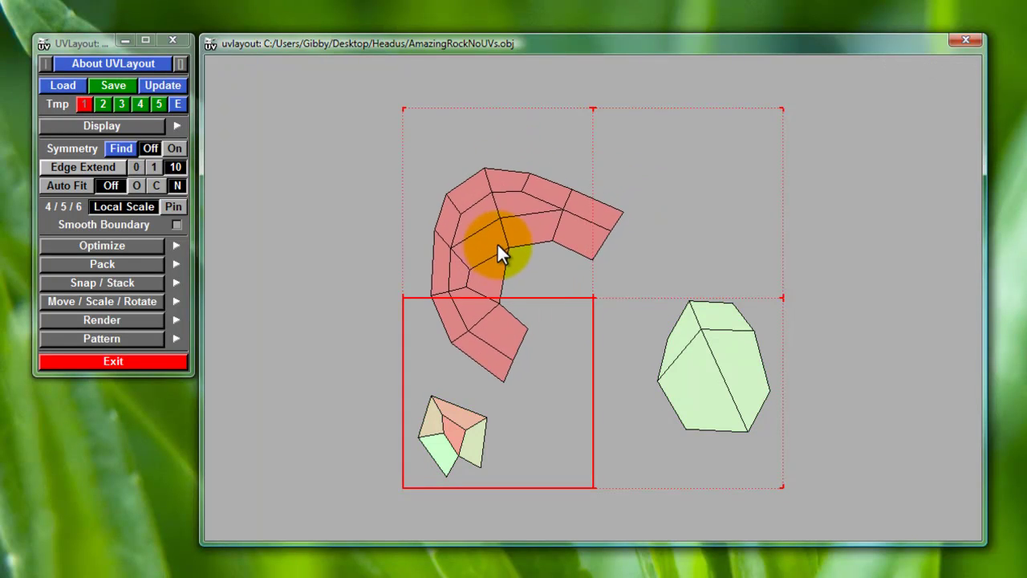
middle_drag(695, 372, 609, 348)
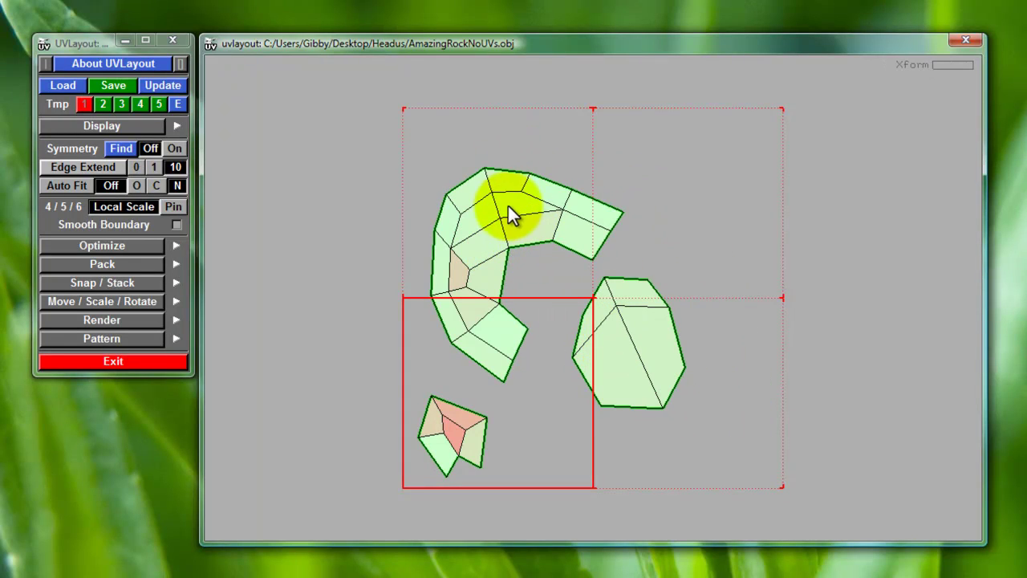
middle_drag(509, 206, 523, 203)
- Flatten the small shell in the first tile further, working around its red inner face
right_drag(515, 421, 514, 474)
middle_drag(522, 456, 557, 392)
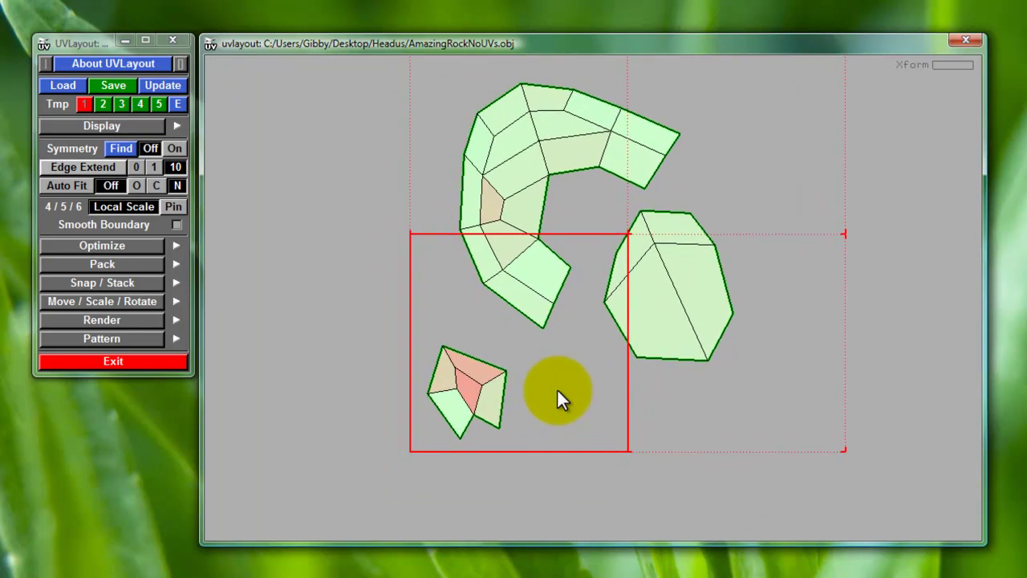
right_drag(556, 391, 573, 470)
middle_drag(550, 418, 604, 366)
right_drag(604, 366, 619, 446)
middle_drag(620, 447, 612, 392)
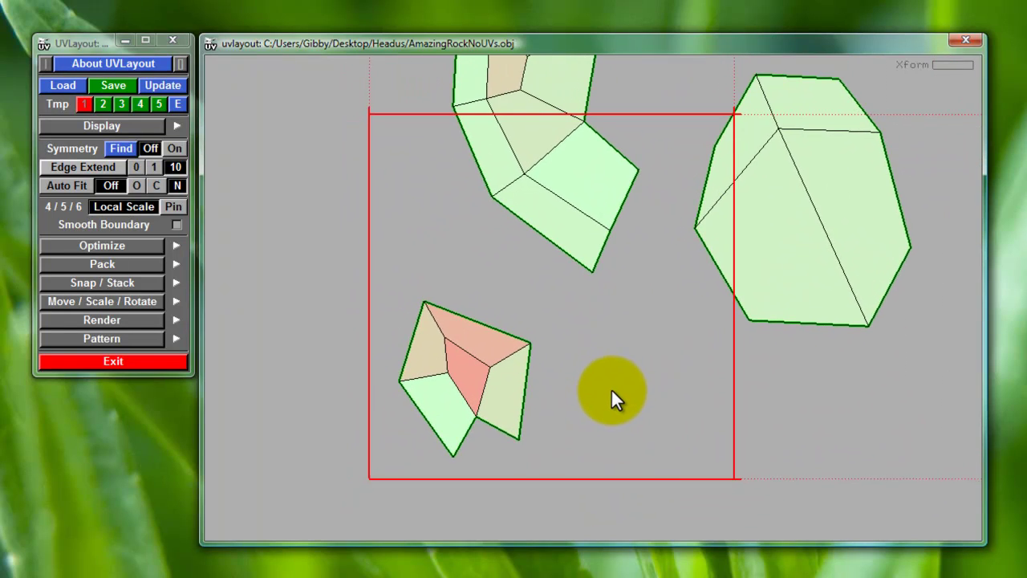
right_drag(613, 391, 602, 418)
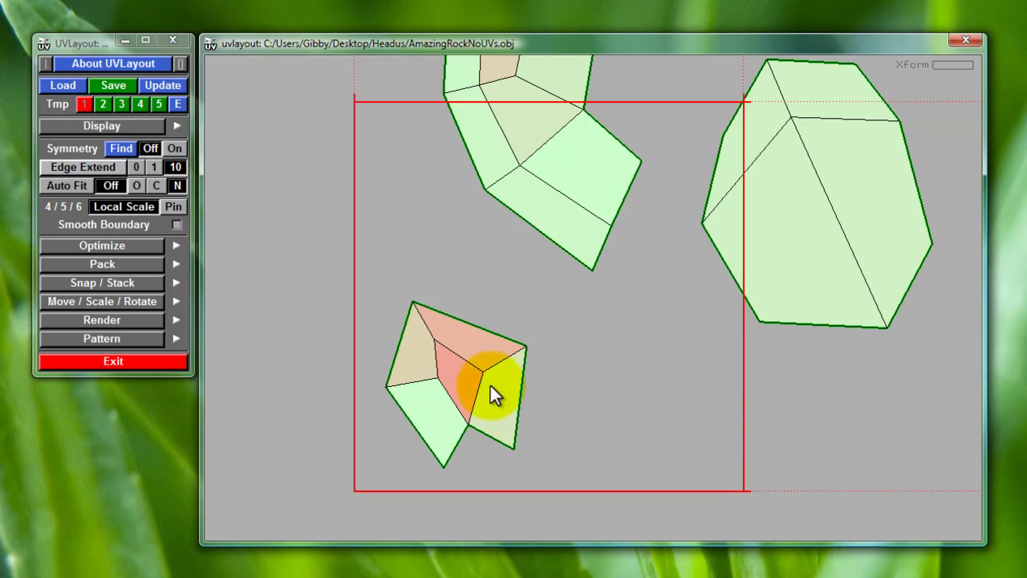
key(f)
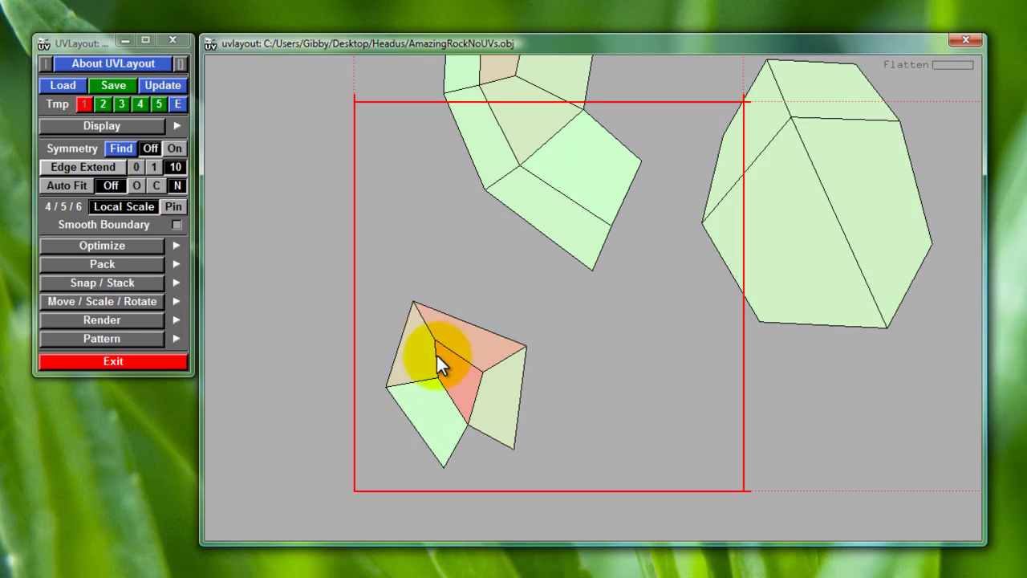
key(f)
click(429, 353)
click(475, 371)
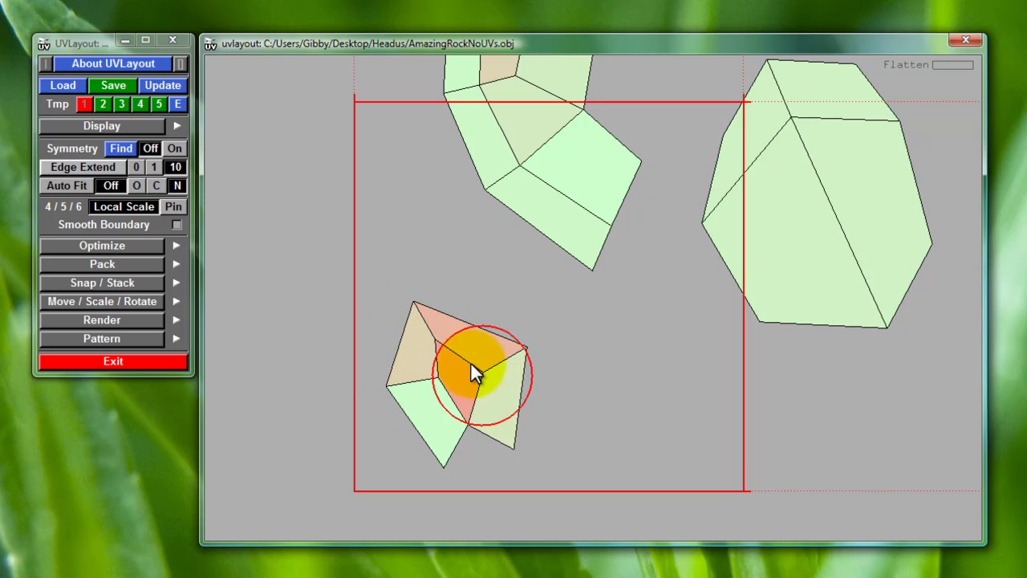
key(f)
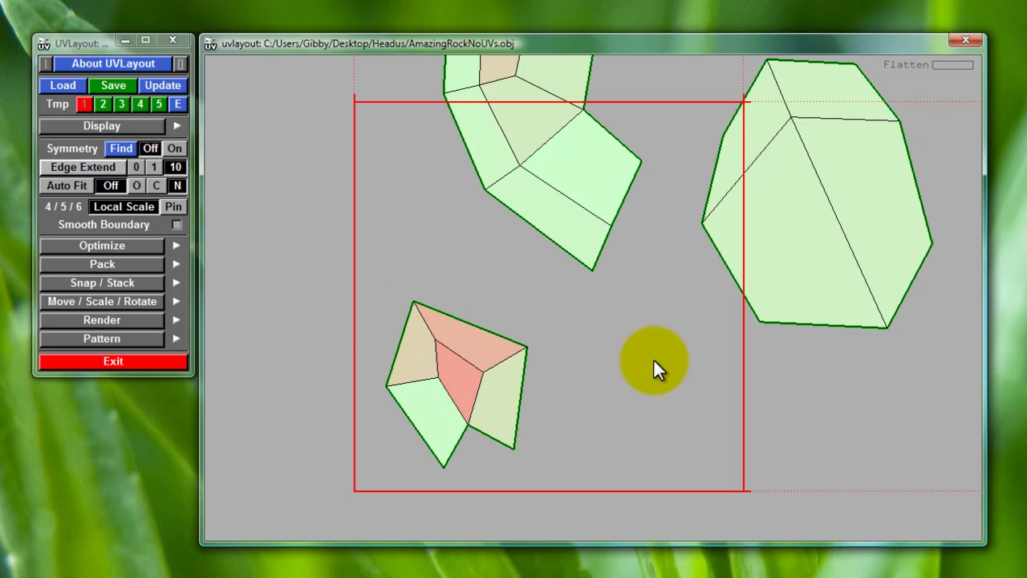
- Compare the stretch colours on the curved main shell's inner faces with those on the small shell
middle_drag(623, 317, 595, 522)
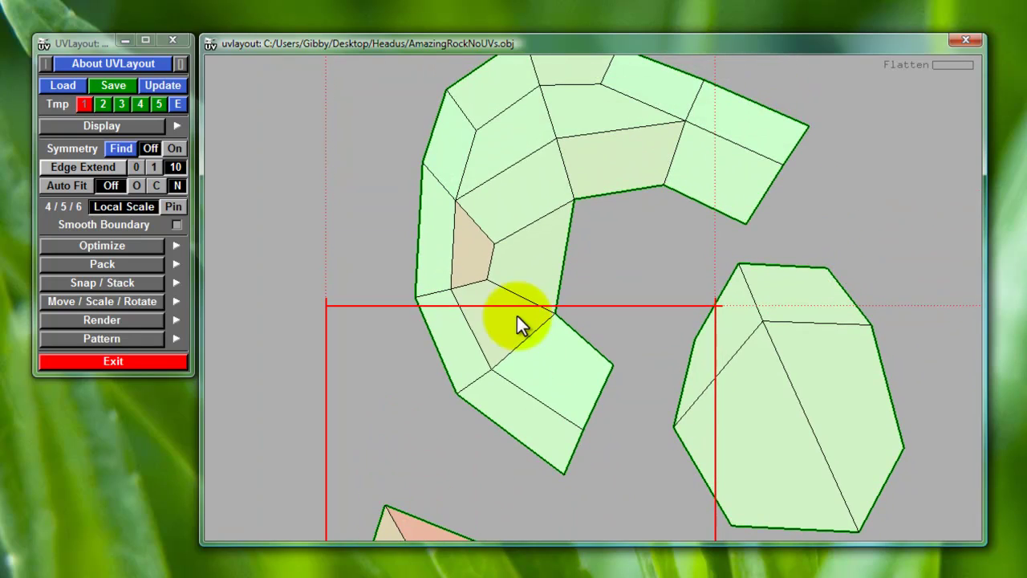
click(475, 260)
click(578, 119)
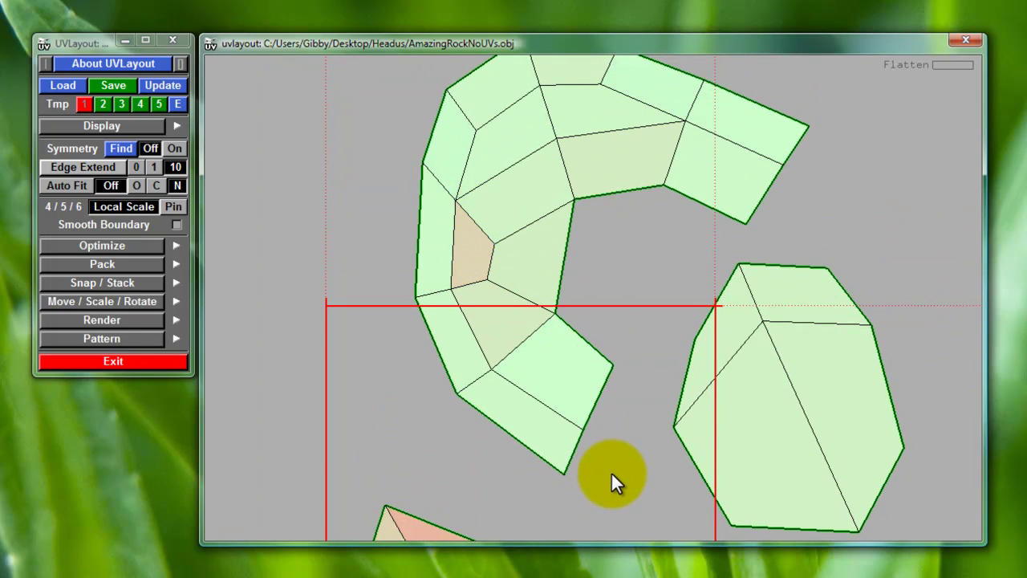
mouse_move(625, 430)
middle_down()
mouse_move(680, 243)
mouse_move(666, 312)
middle_up()
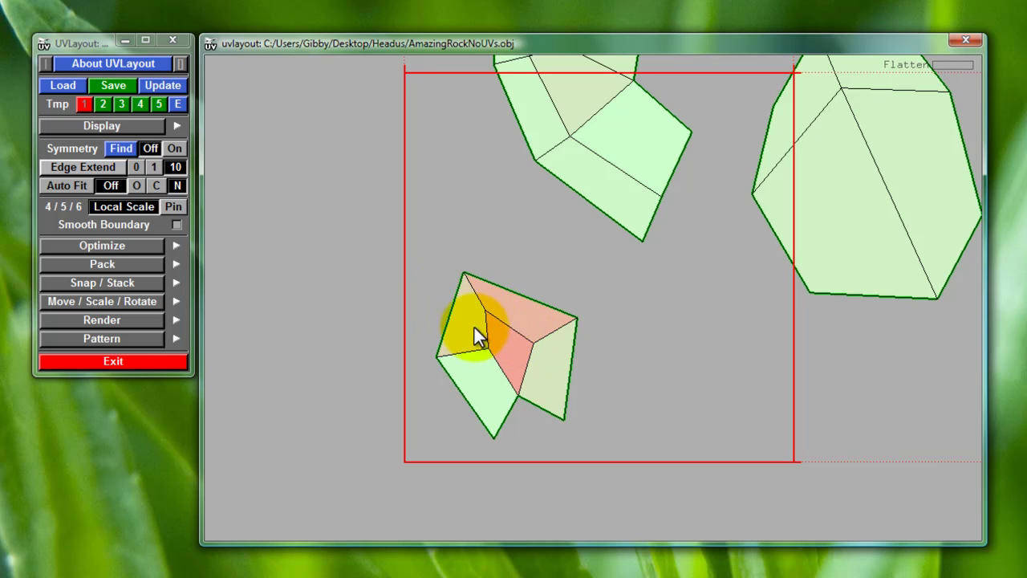
- Shrink the small shell to a fraction of its size, and flatten it back to its full size
click(492, 322)
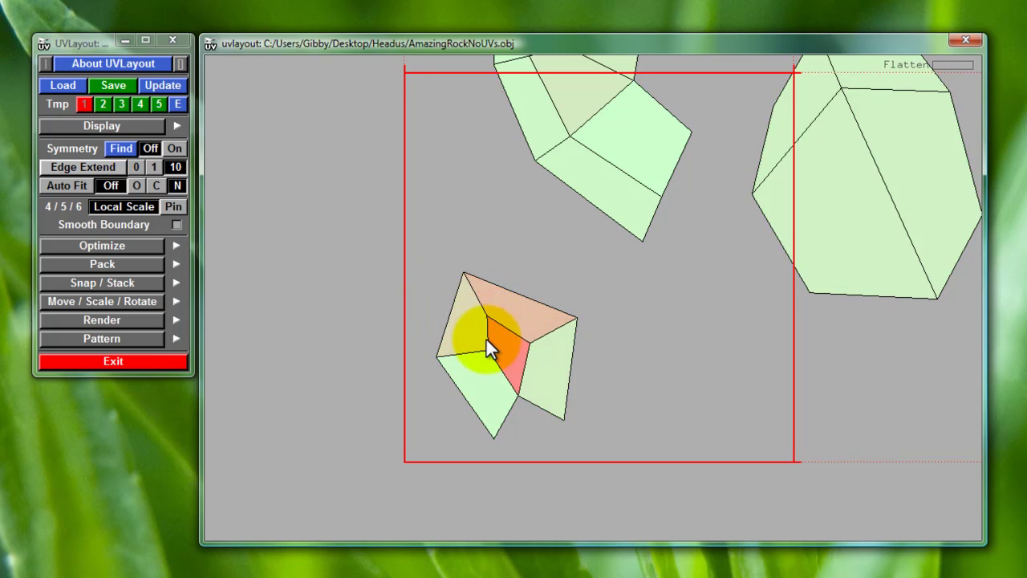
mouse_move(507, 335)
mouse_down()
mouse_move(483, 317)
mouse_move(507, 350)
mouse_move(484, 373)
mouse_move(497, 437)
mouse_move(558, 354)
mouse_move(480, 334)
mouse_move(506, 350)
mouse_move(515, 336)
mouse_up()
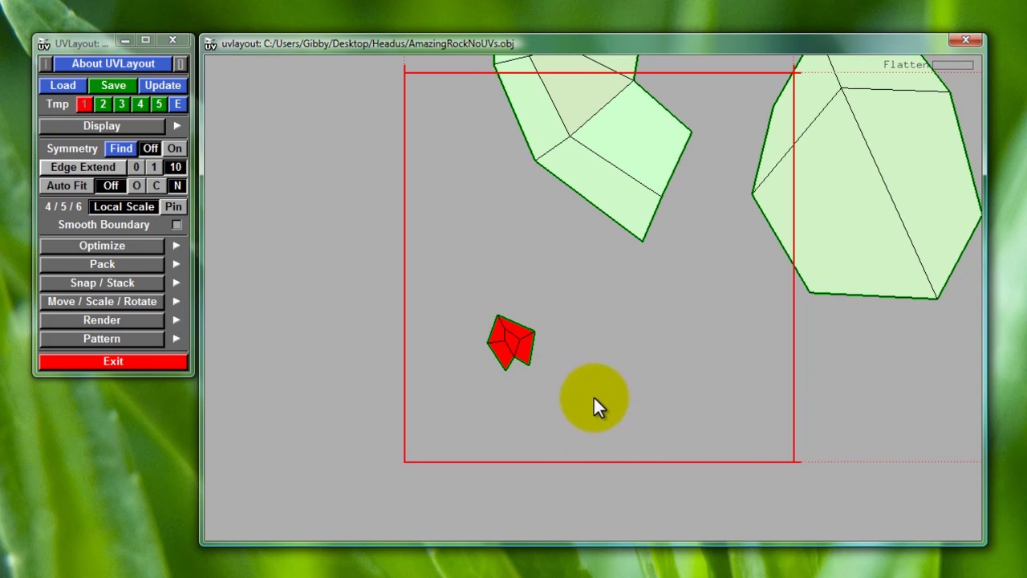
scroll(602, 353, down, 5)
middle_drag(663, 368, 639, 402)
right_drag(639, 402, 610, 565)
middle_drag(602, 406, 626, 365)
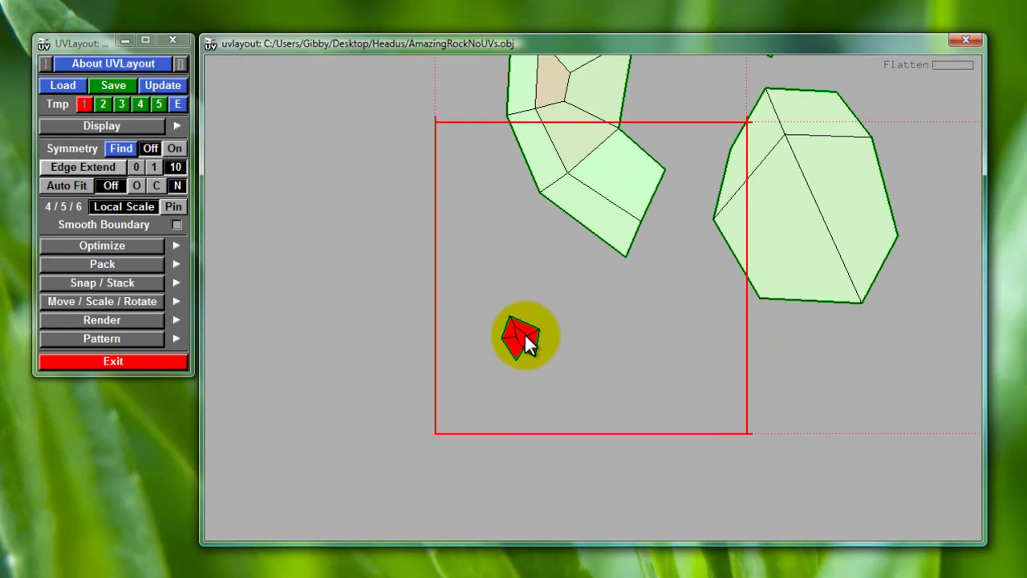
drag(525, 337, 523, 337)
key(f)
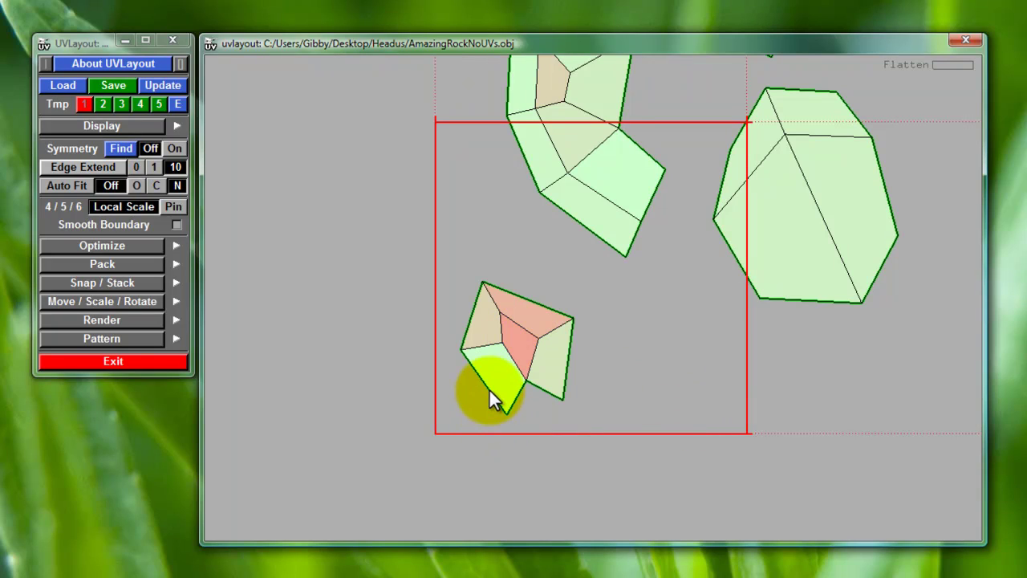
- Shrink the upper faces of the small shell with the local scale brush, and start flattening it again
key(4)
drag(510, 334, 506, 325)
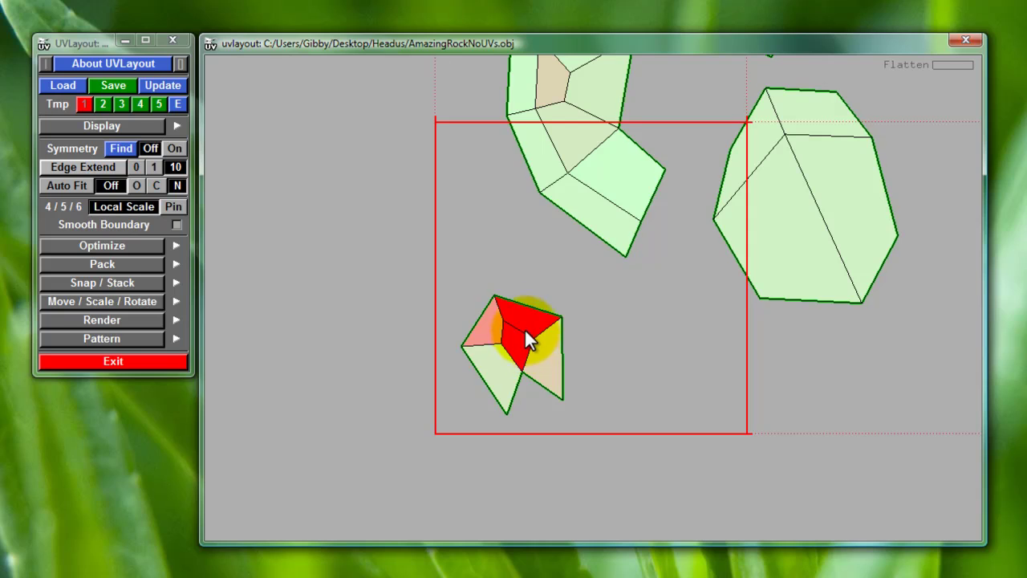
key(f)
- Expand the small shell locally around its outer corners with the scale brush, and flatten the result
key(6)
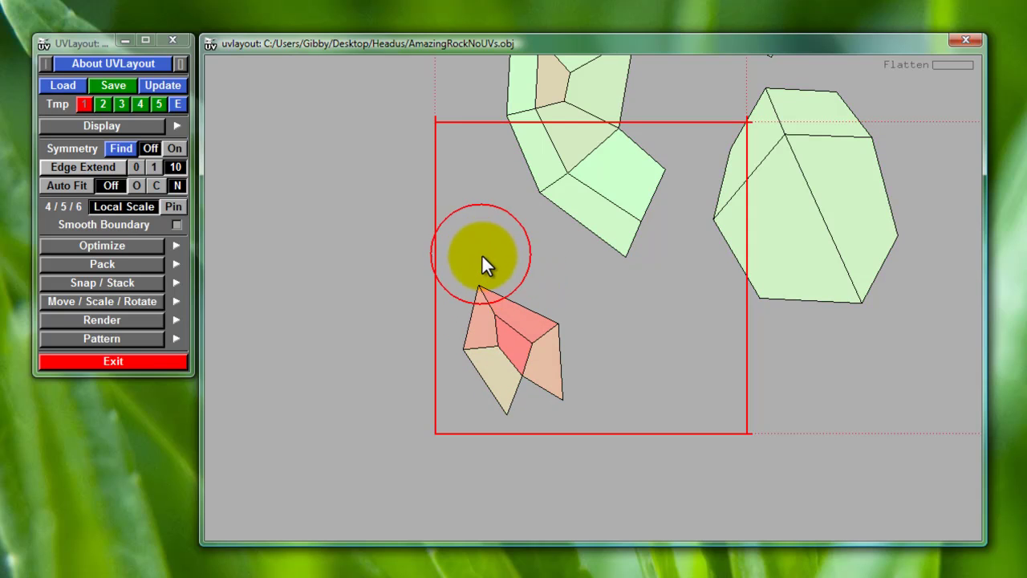
key(6)
key(6)
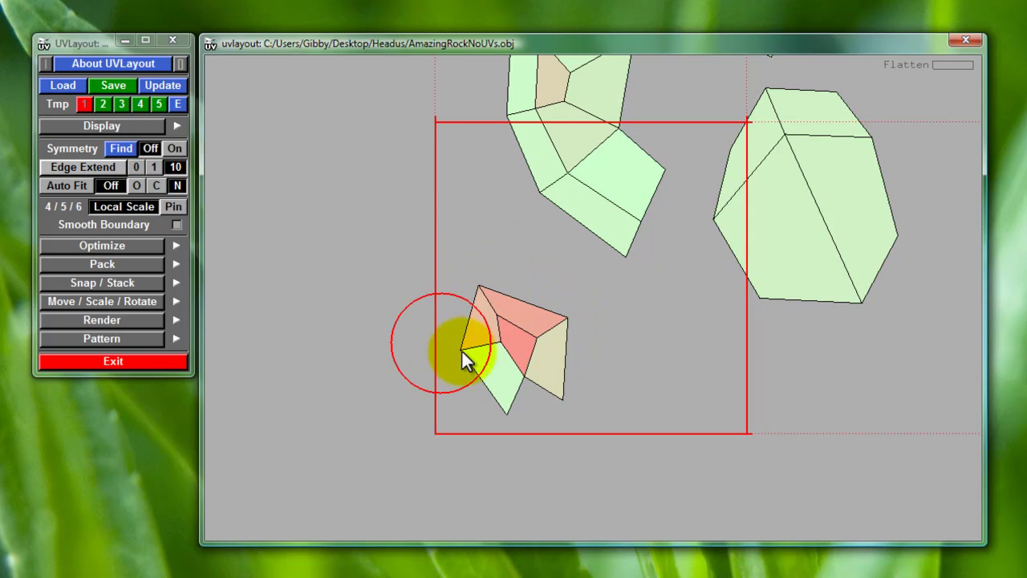
mouse_move(507, 319)
mouse_down()
mouse_move(520, 346)
mouse_move(501, 351)
mouse_move(486, 281)
mouse_move(512, 370)
mouse_move(526, 350)
mouse_move(537, 359)
mouse_move(501, 298)
mouse_move(516, 339)
mouse_up()
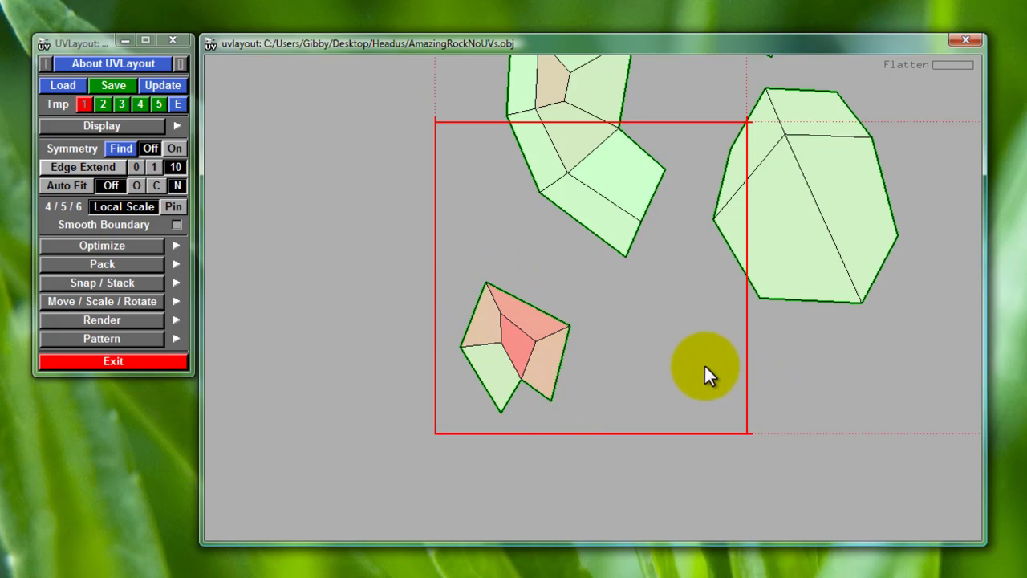
- Move the large rounded shell down across the first tile's right border, and lower the curved main shell further into the tile
right_drag(701, 360, 669, 194)
middle_drag(671, 196, 625, 337)
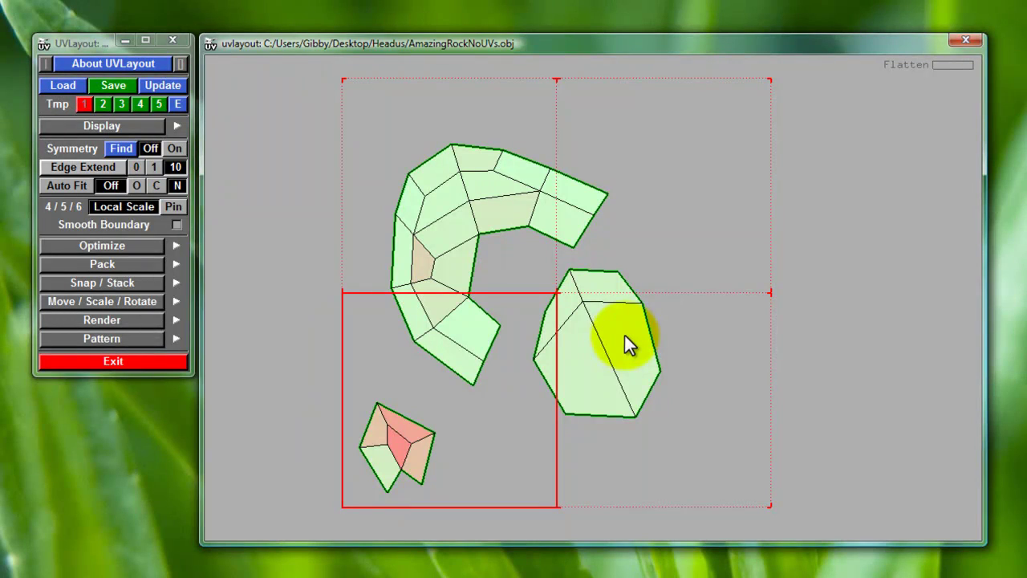
middle_drag(702, 416, 674, 393)
right_drag(674, 392, 683, 425)
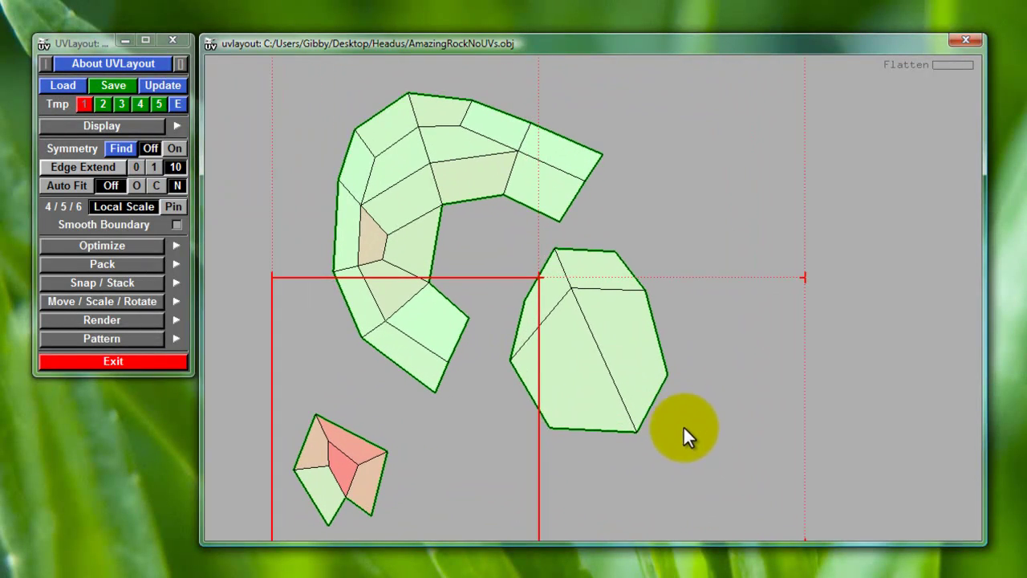
middle_drag(581, 320, 536, 404)
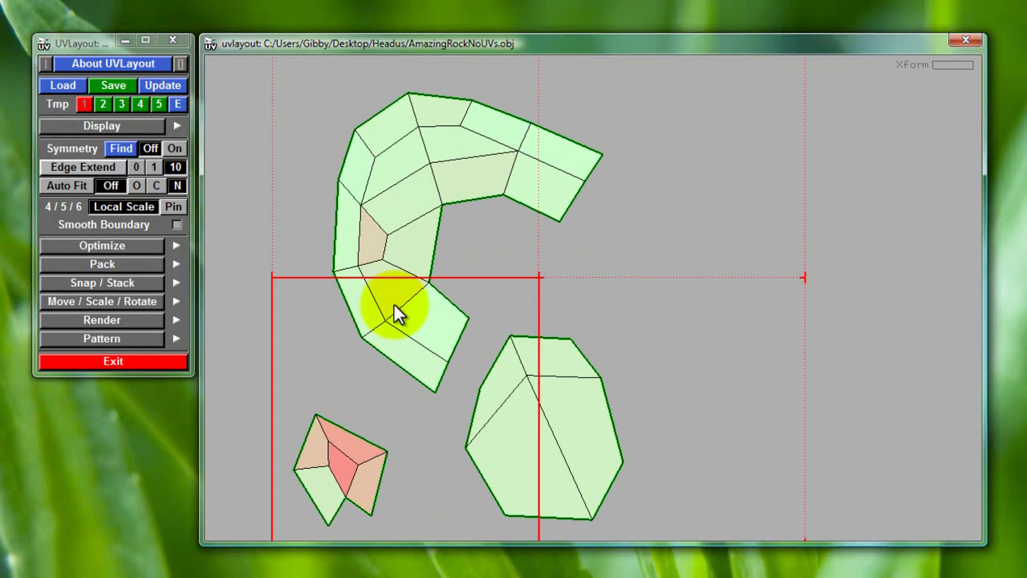
drag(394, 307, 390, 343)
middle_drag(632, 412, 682, 368)
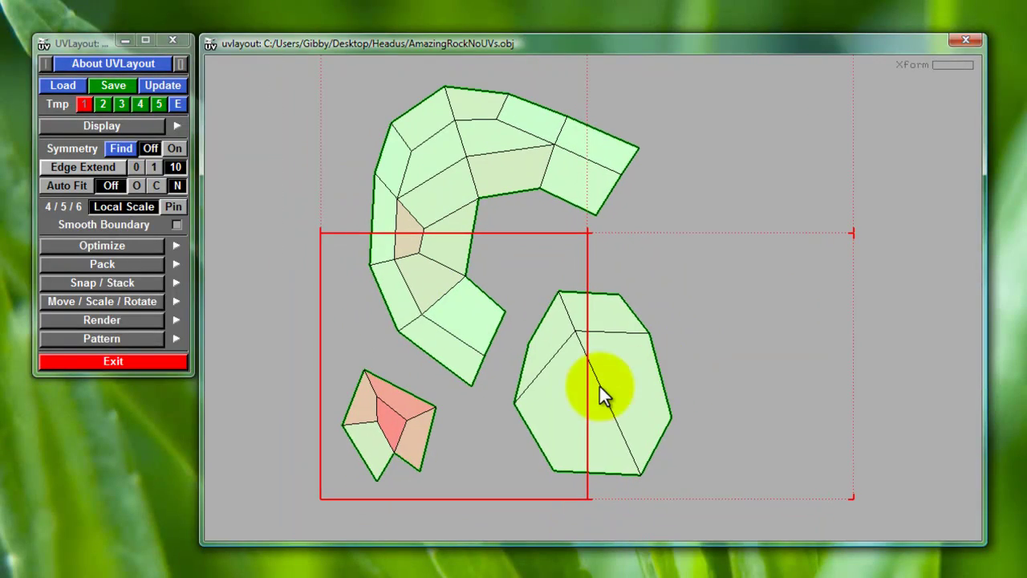
drag(607, 379, 610, 336)
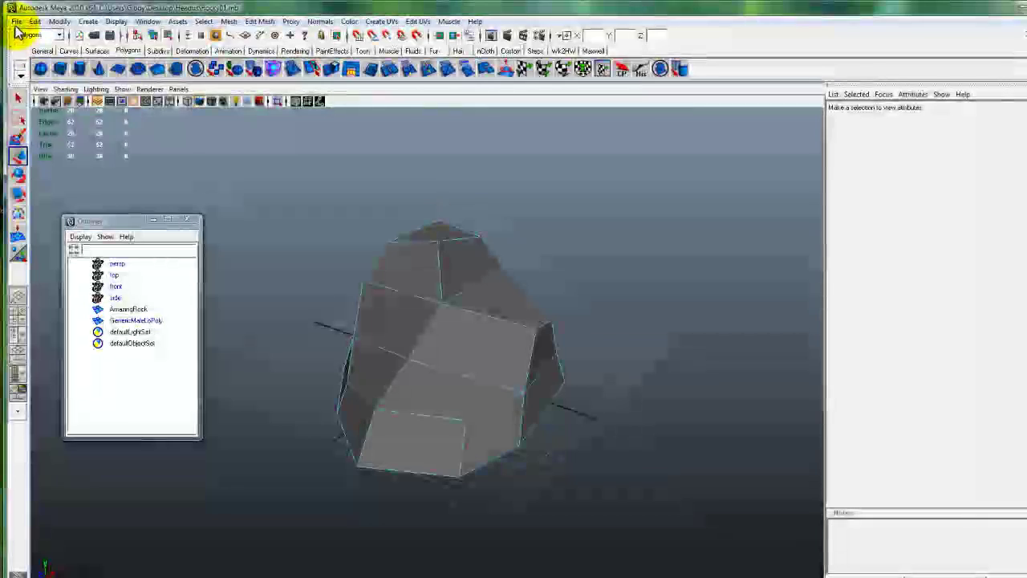
- Browse from the Desktop for a scene file to open in Maya
click(16, 20)
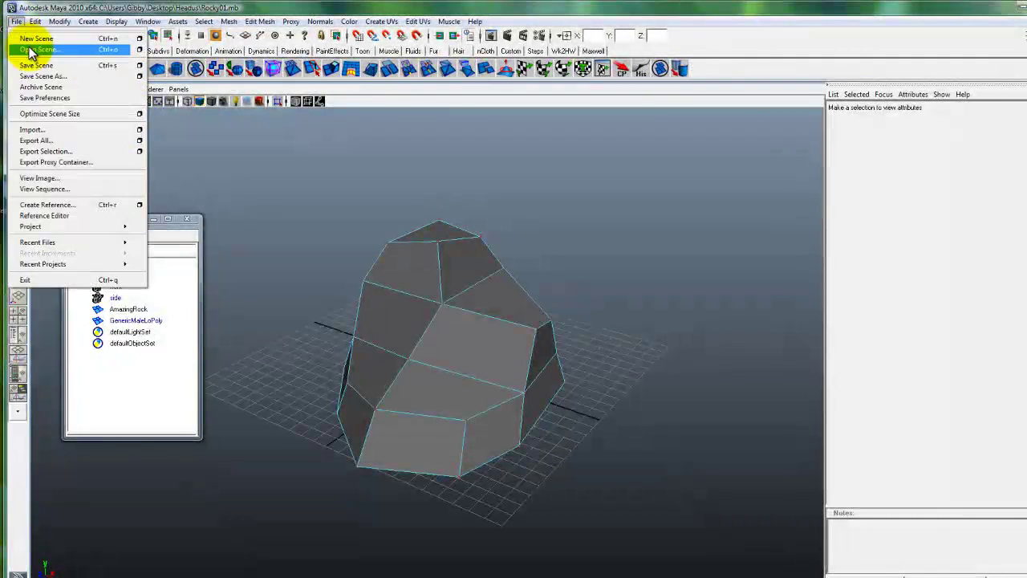
click(29, 50)
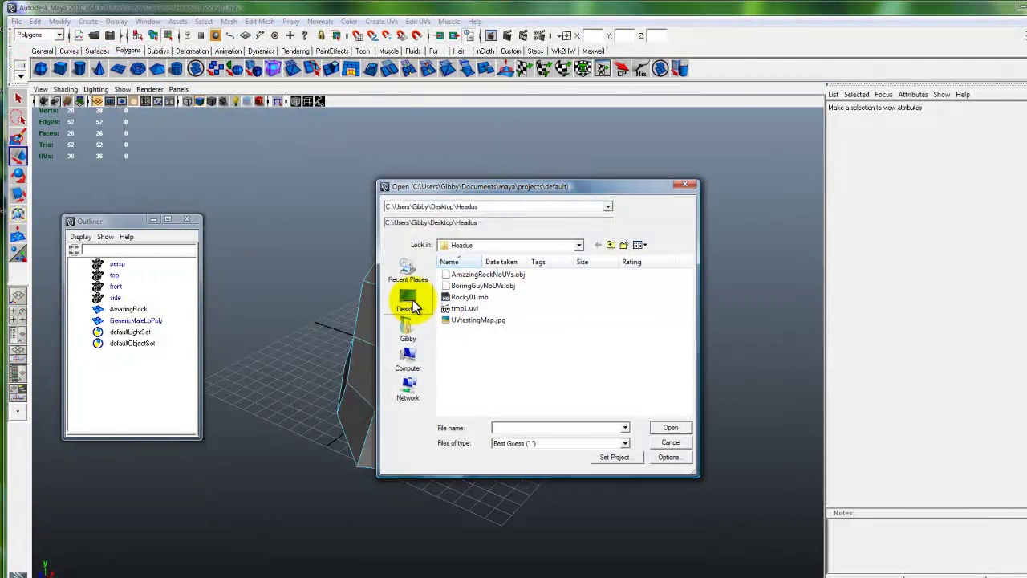
click(409, 302)
click(481, 337)
click(681, 430)
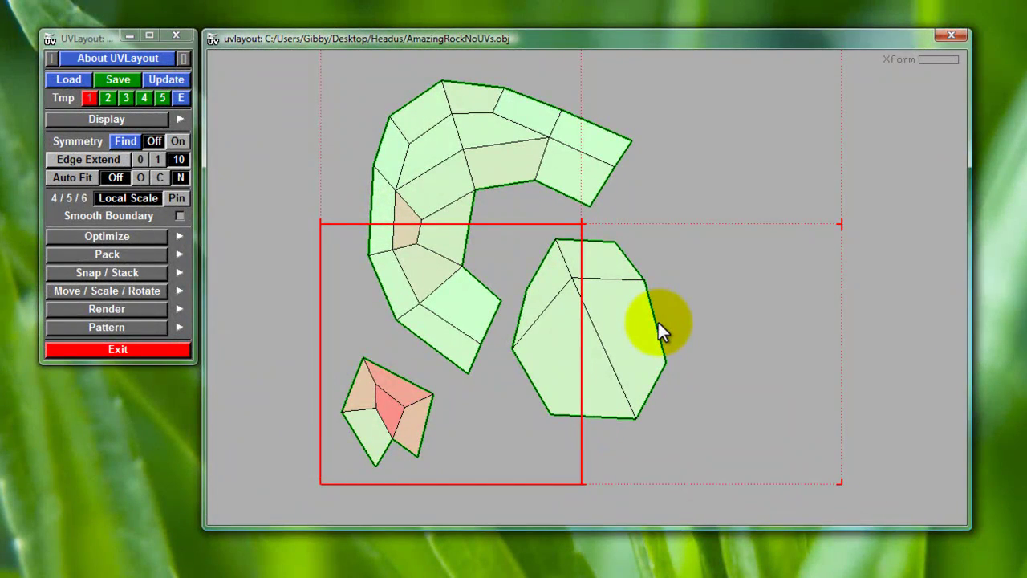
- Switch to UVLayout and examine how the three shells sit relative to the UV tile borders
middle_drag(751, 325, 722, 373)
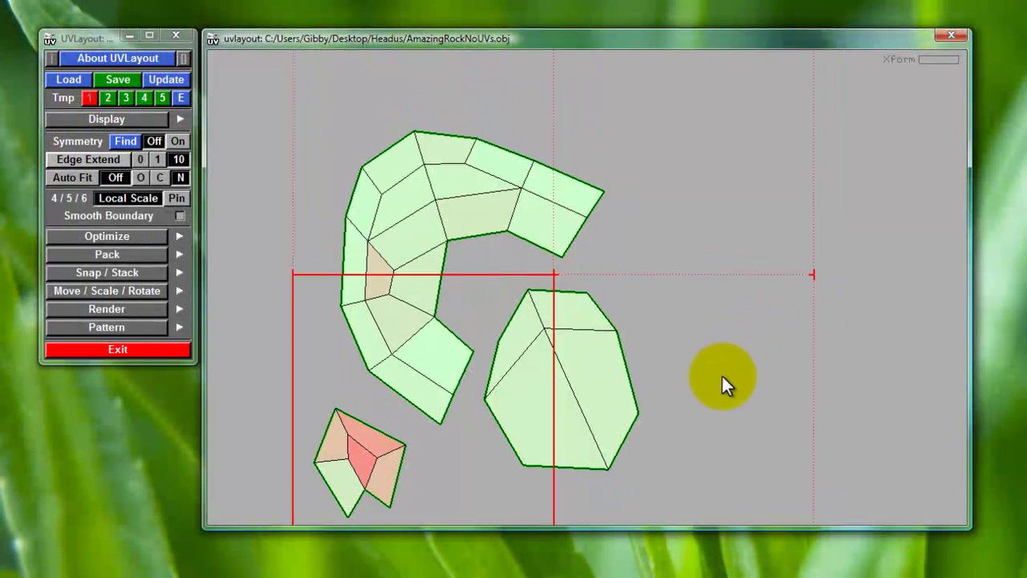
right_drag(691, 303, 677, 205)
middle_drag(647, 268, 650, 235)
right_drag(650, 236, 649, 203)
middle_drag(649, 202, 633, 235)
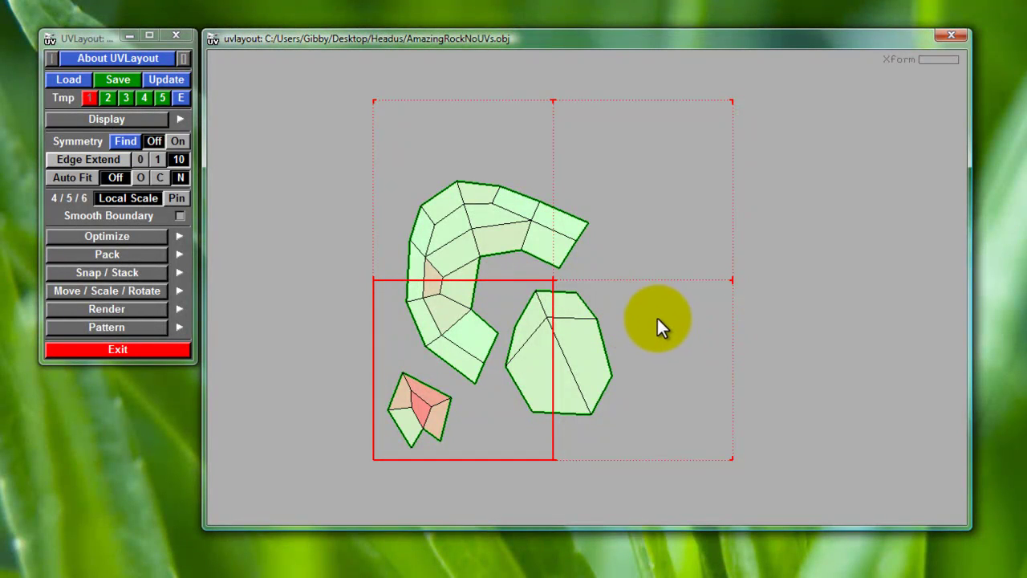
right_drag(643, 360, 642, 443)
middle_drag(642, 444, 674, 415)
right_drag(674, 415, 671, 422)
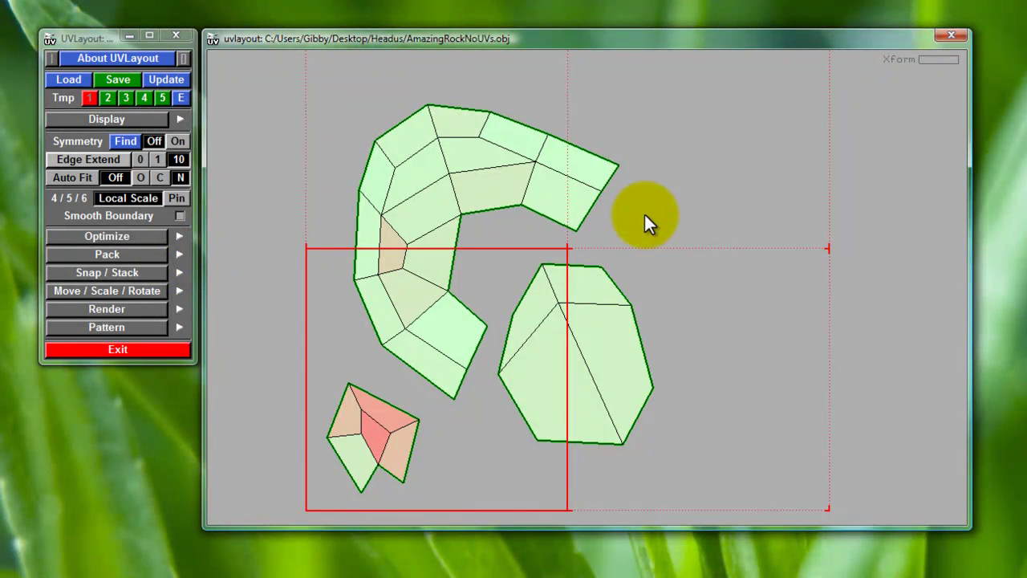
- Inspect the distortion colours on the rock from another side in the 3D view, and return to the UV view
key(3)
drag(694, 286, 624, 303)
drag(638, 158, 422, 399)
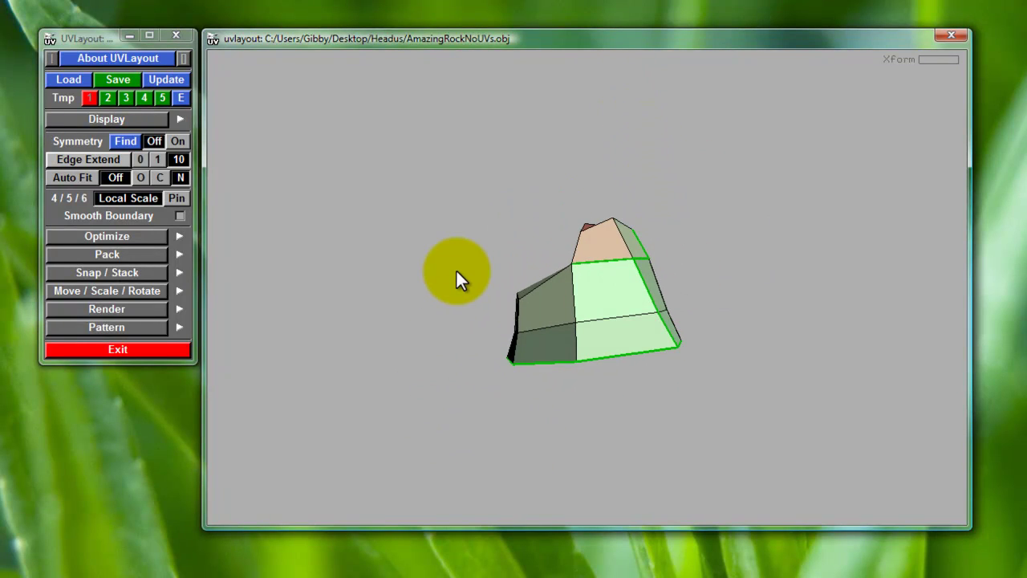
key(1)
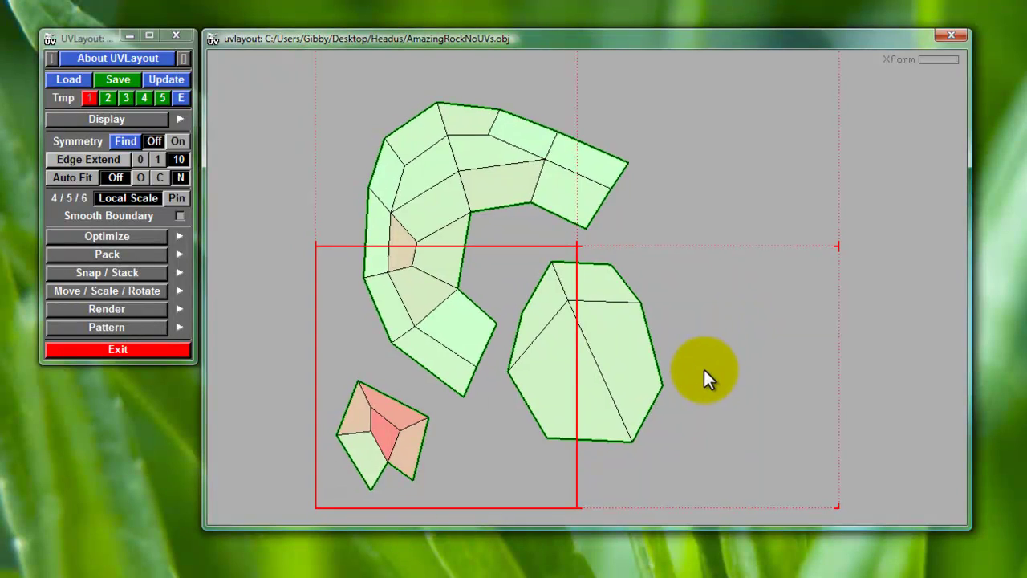
- Save the current layout into temporary slots 2, 3, 4 and 5
right_drag(704, 369, 689, 294)
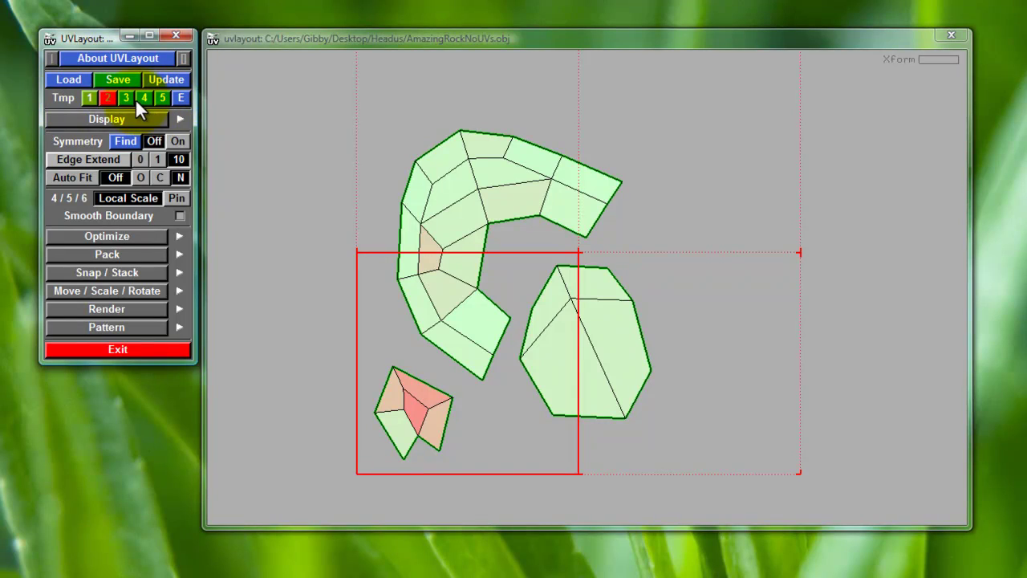
click(126, 97)
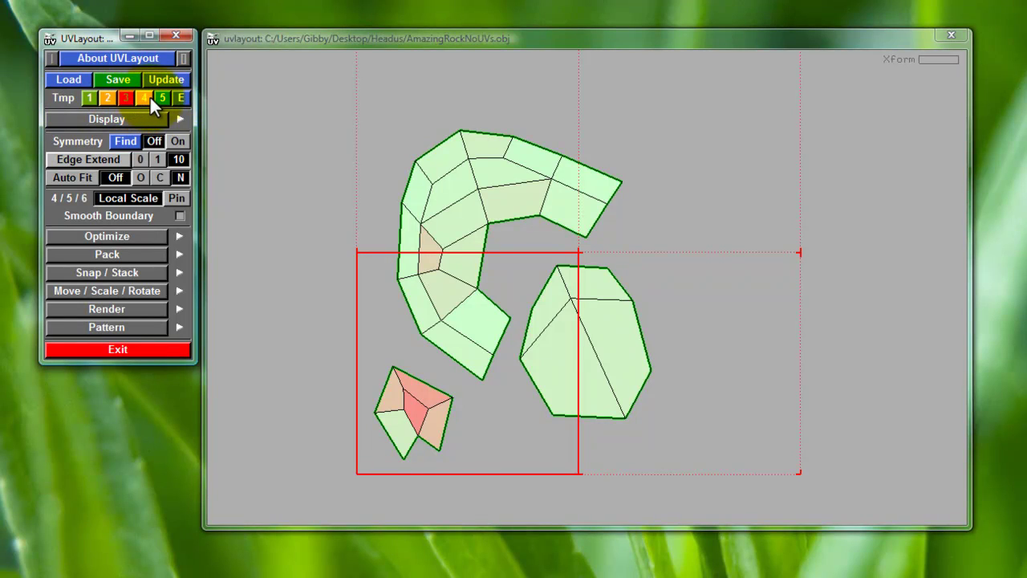
click(163, 98)
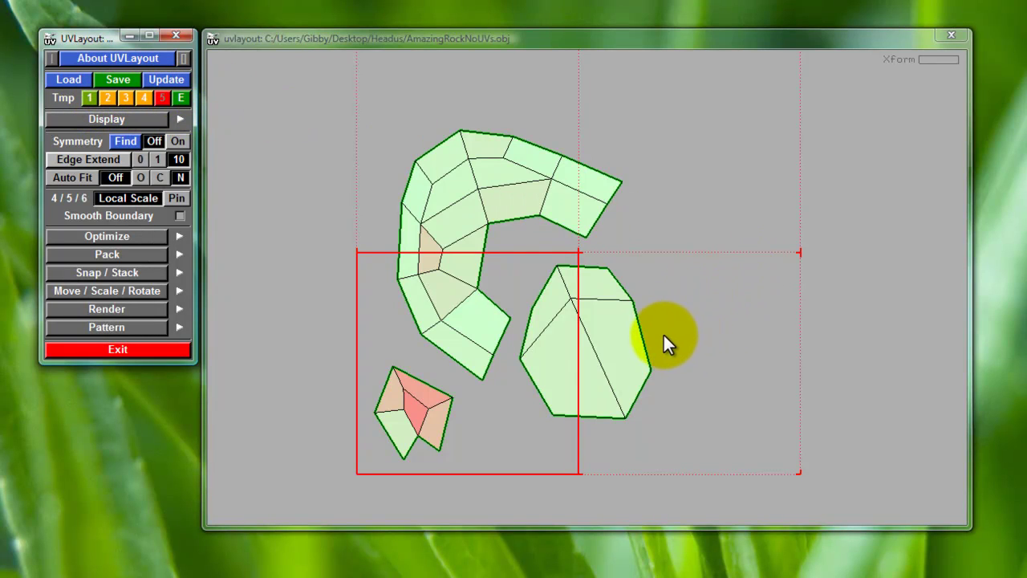
- Start saving the model, and pick AmazingRockNoUVs.obj in the Headus folder as the basis for the file name
key(3)
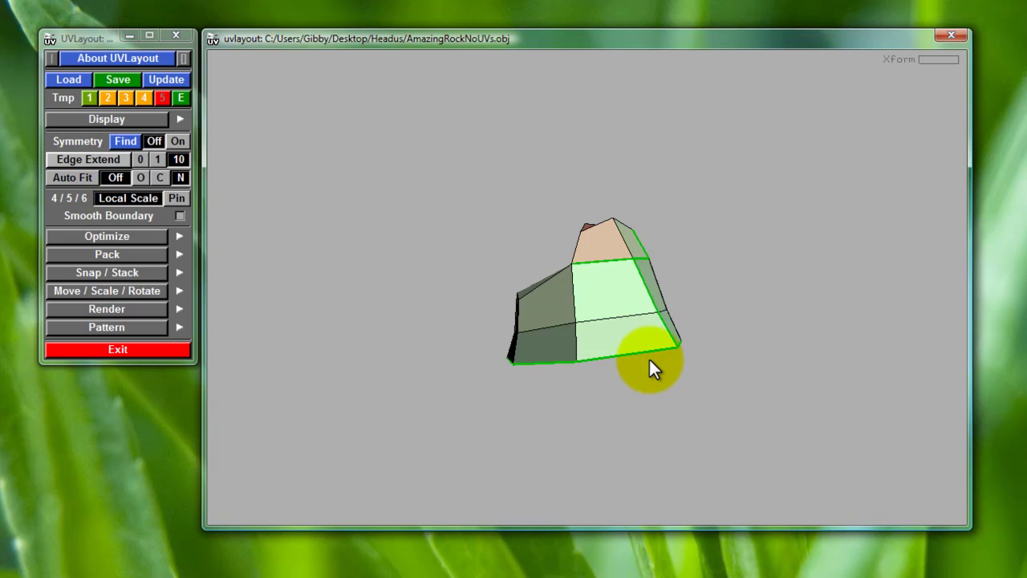
key(2)
right_drag(715, 334, 695, 295)
middle_drag(695, 294, 661, 318)
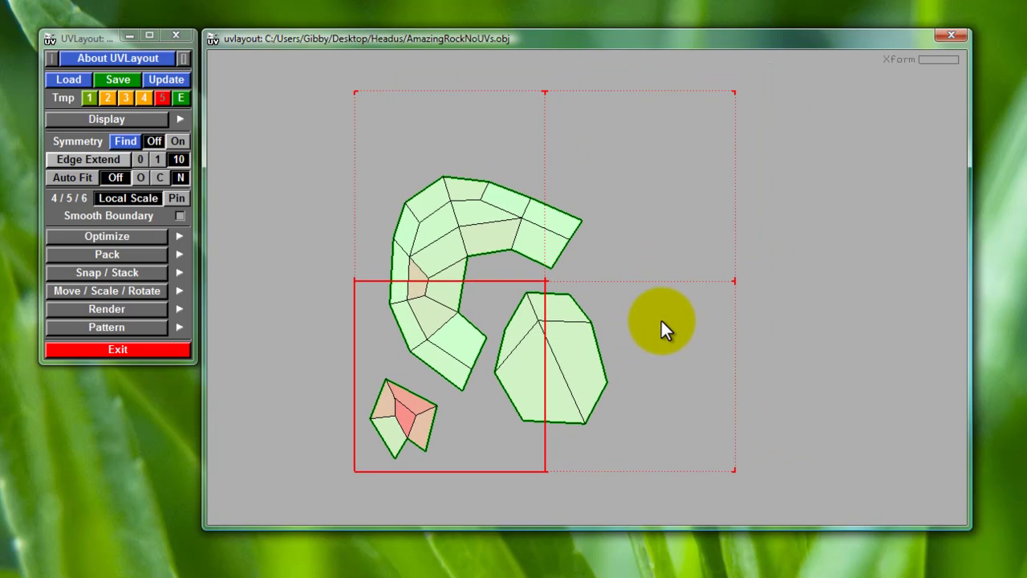
click(117, 79)
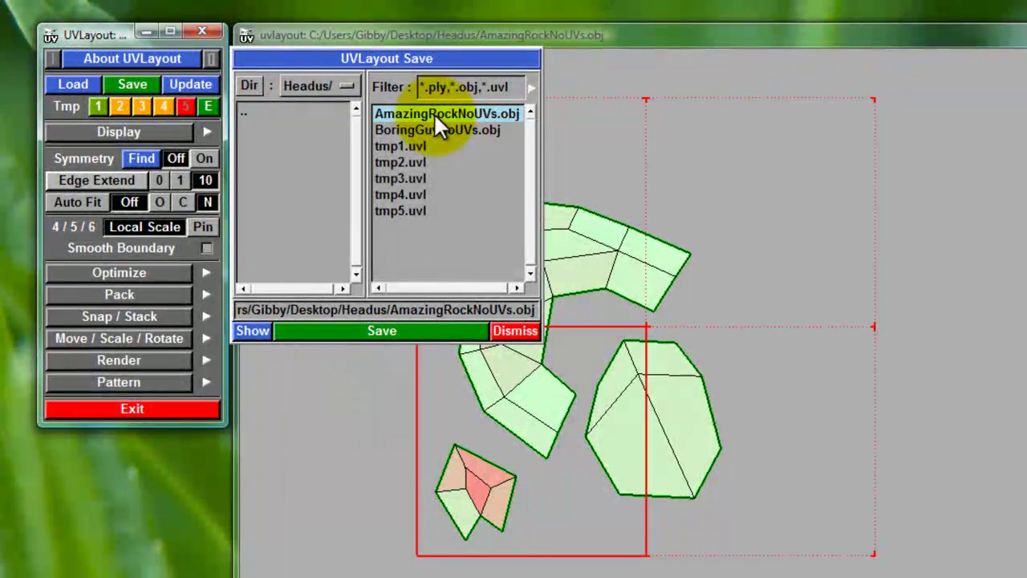
click(458, 129)
click(460, 118)
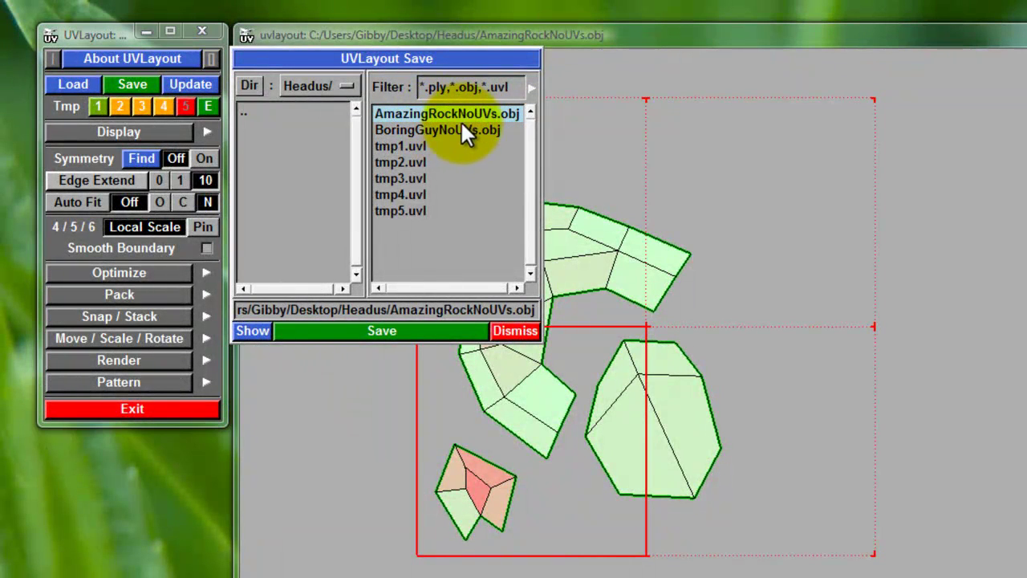
click(461, 126)
click(458, 114)
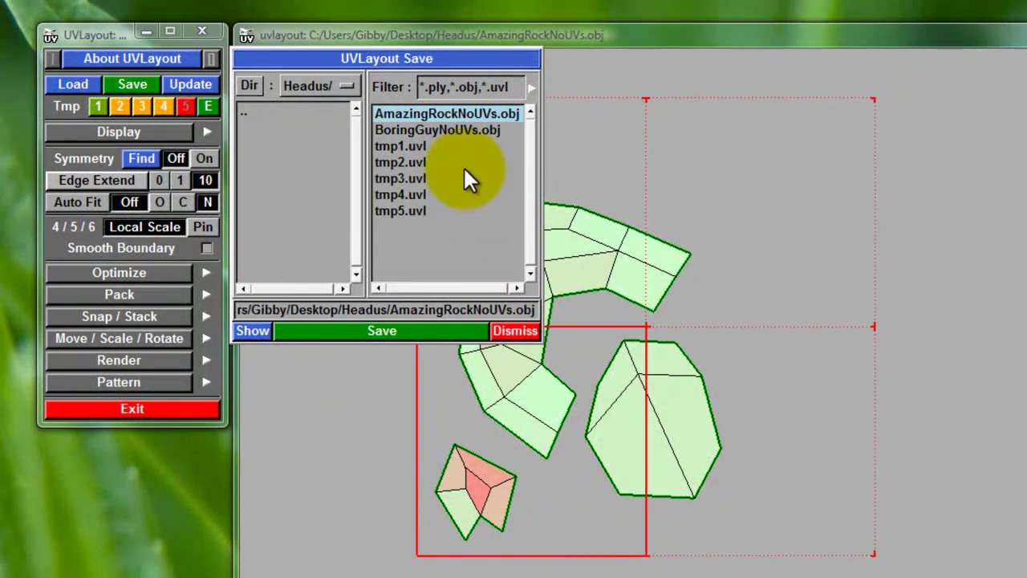
click(448, 130)
click(451, 114)
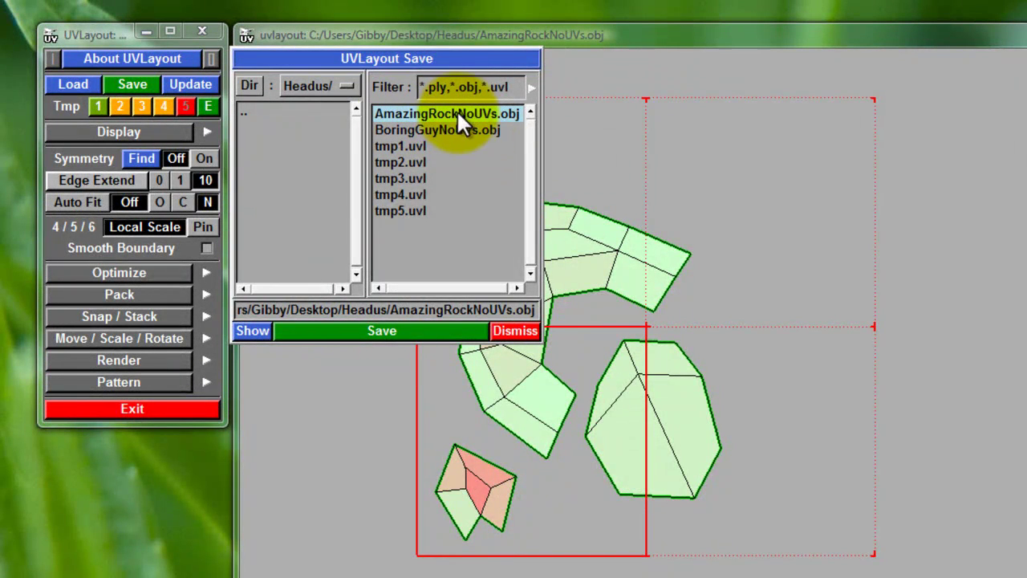
- Change the file name to AmazingRockWithUVs.obj, save the model, and close the save dialog
click(509, 312)
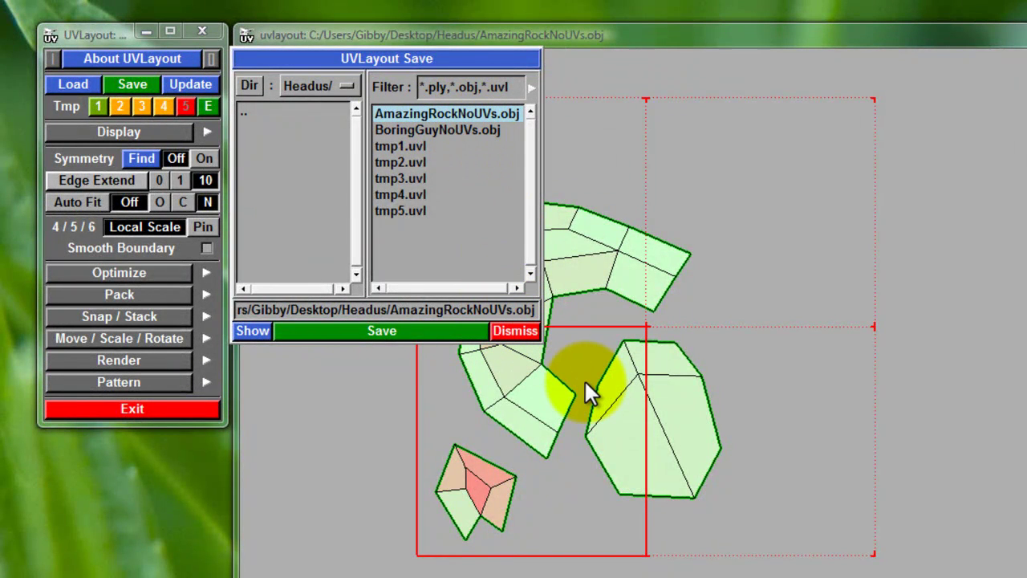
key(BackSpace)
key(BackSpace)
key(BackSpace)
key(BackSpace)
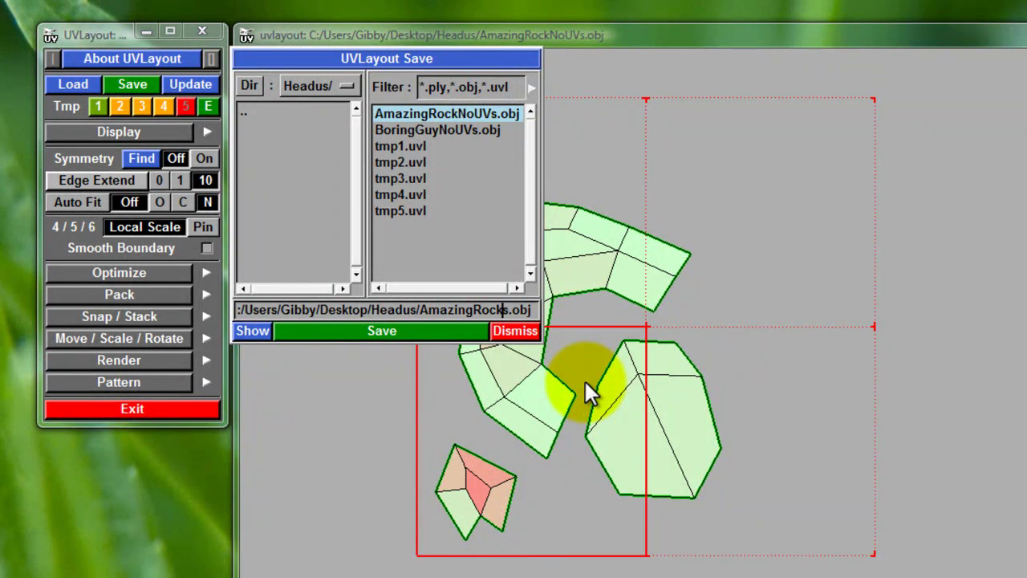
text(WithUV)
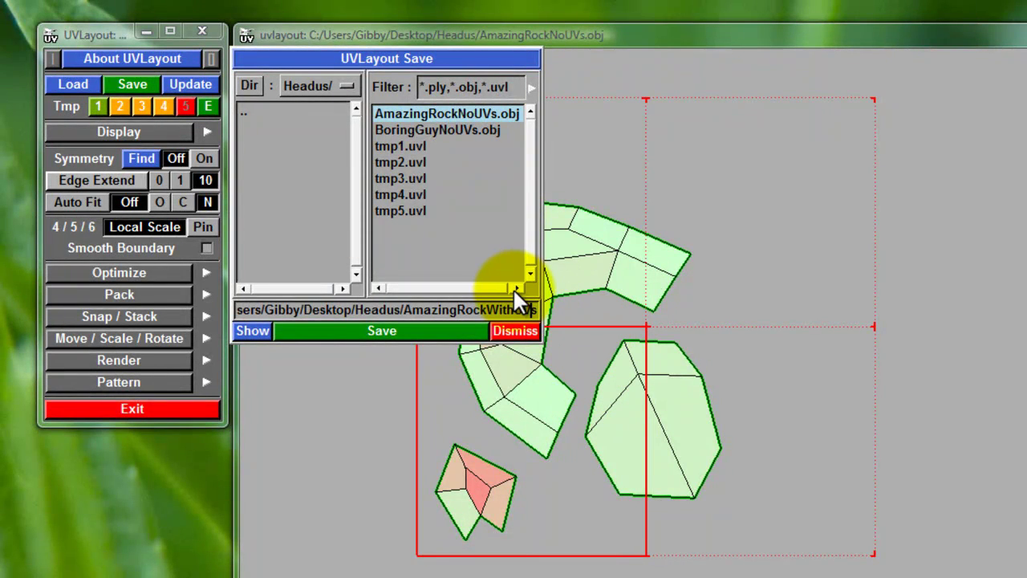
click(378, 331)
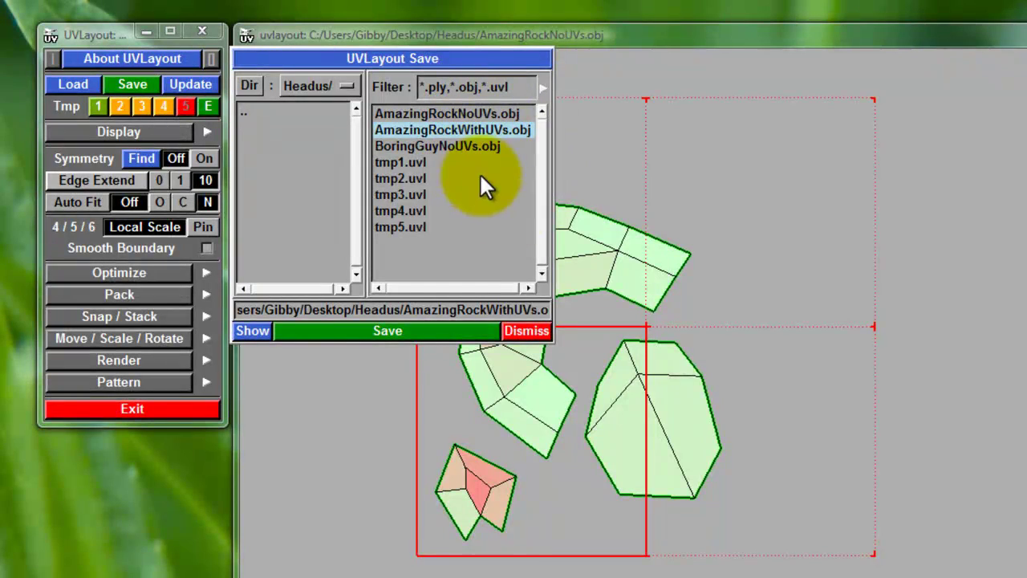
click(526, 332)
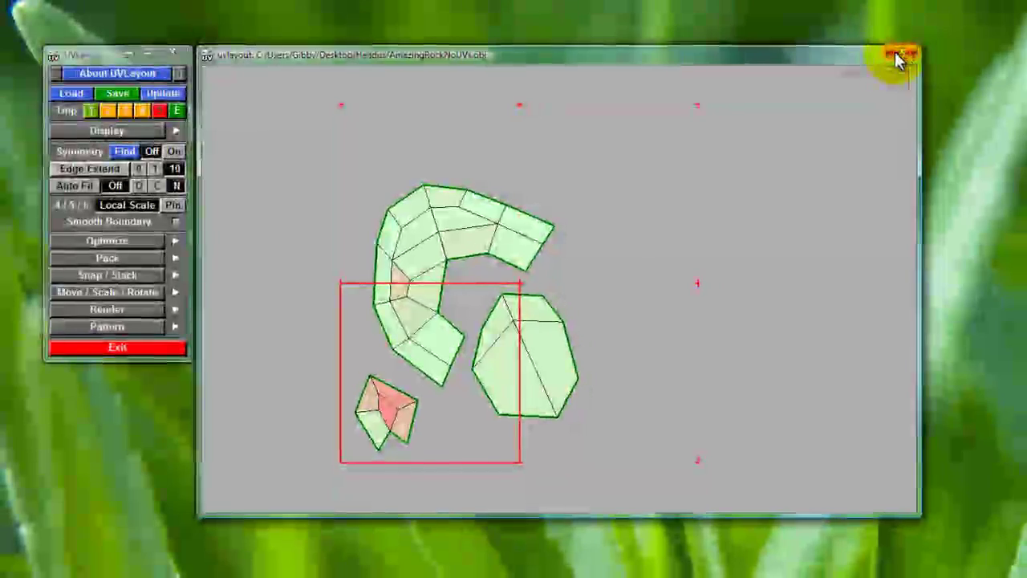
- Exit UVLayout, and view the original AmazingRock's UVs in Maya's UV Texture Editor
click(897, 56)
click(129, 346)
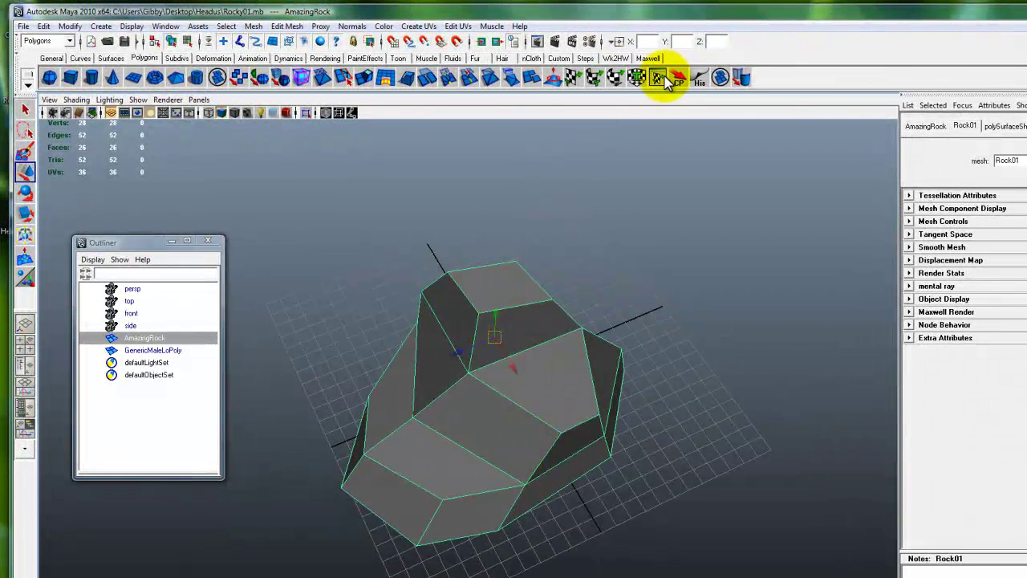
click(658, 77)
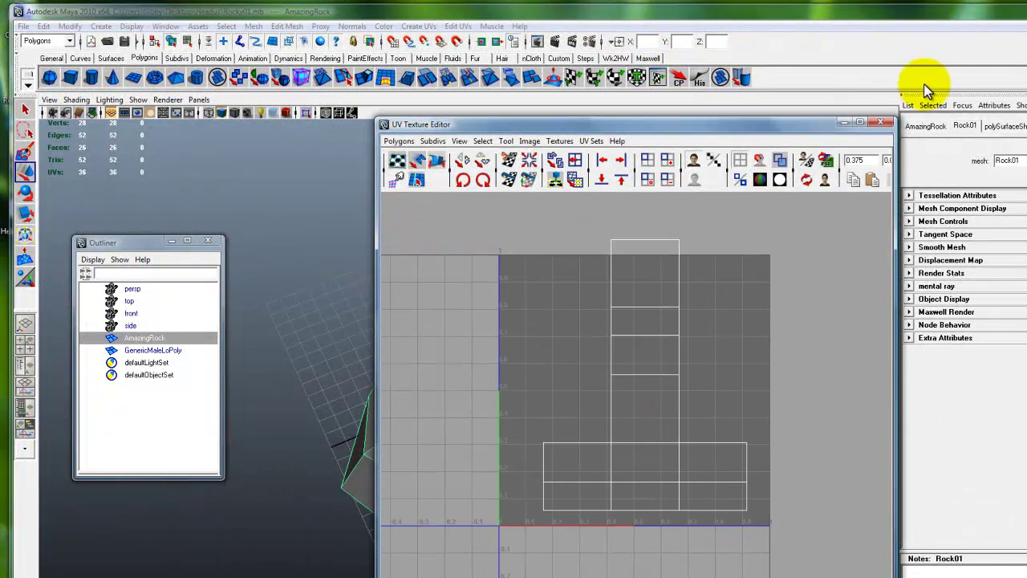
click(881, 122)
- Hide the original AmazingRock mesh in the scene
alt+drag(539, 383, 570, 336)
alt+right_drag(571, 336, 581, 423)
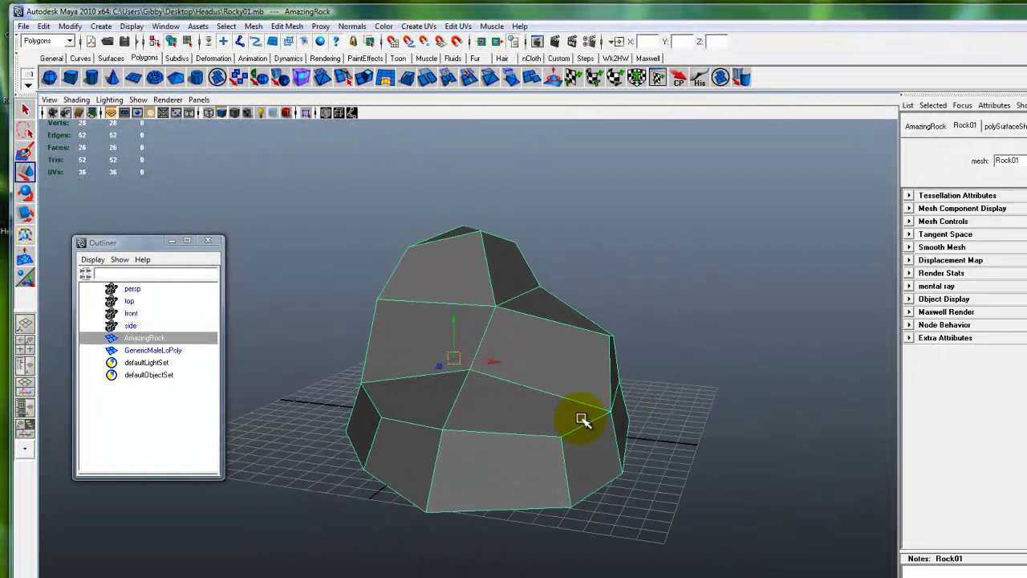
key(ctrl+h)
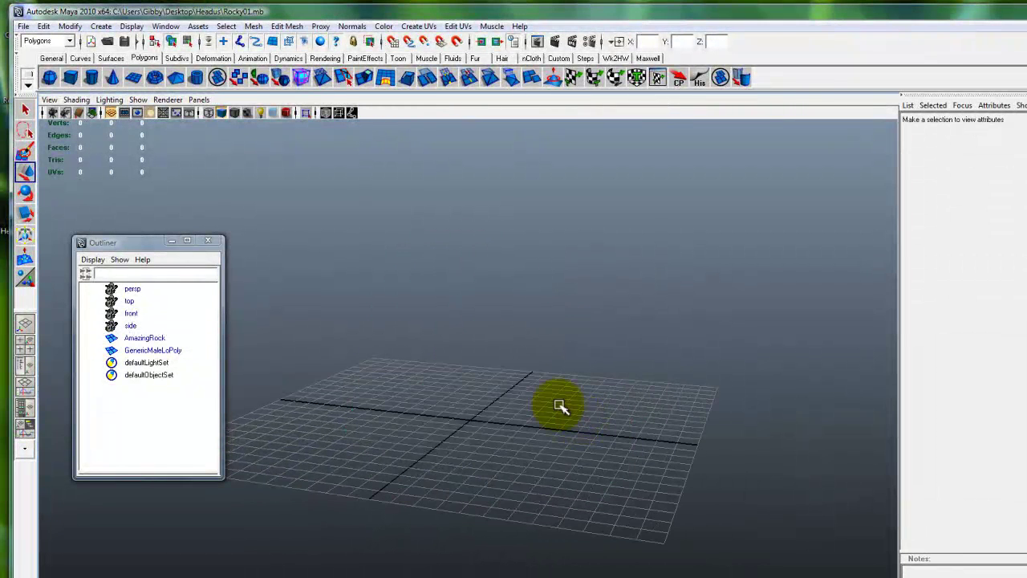
- Import AmazingRockWithUVs.obj from the Headus folder into the scene
click(23, 26)
click(44, 143)
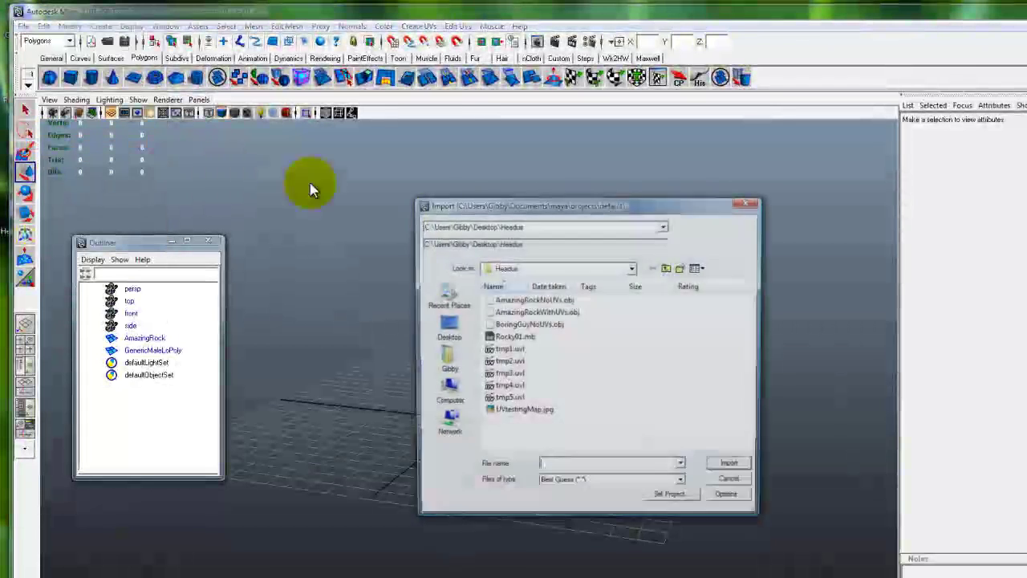
click(548, 313)
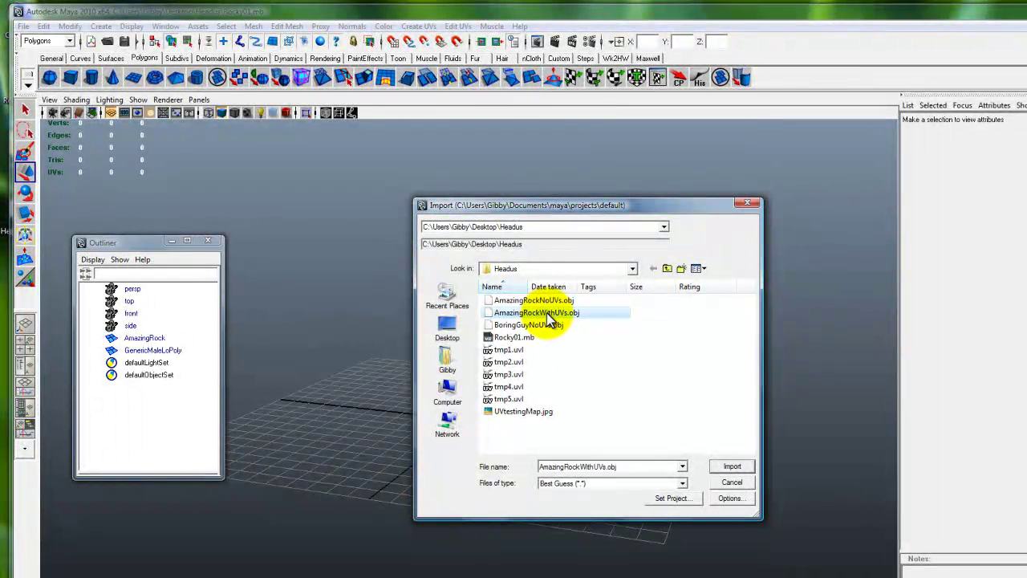
click(731, 467)
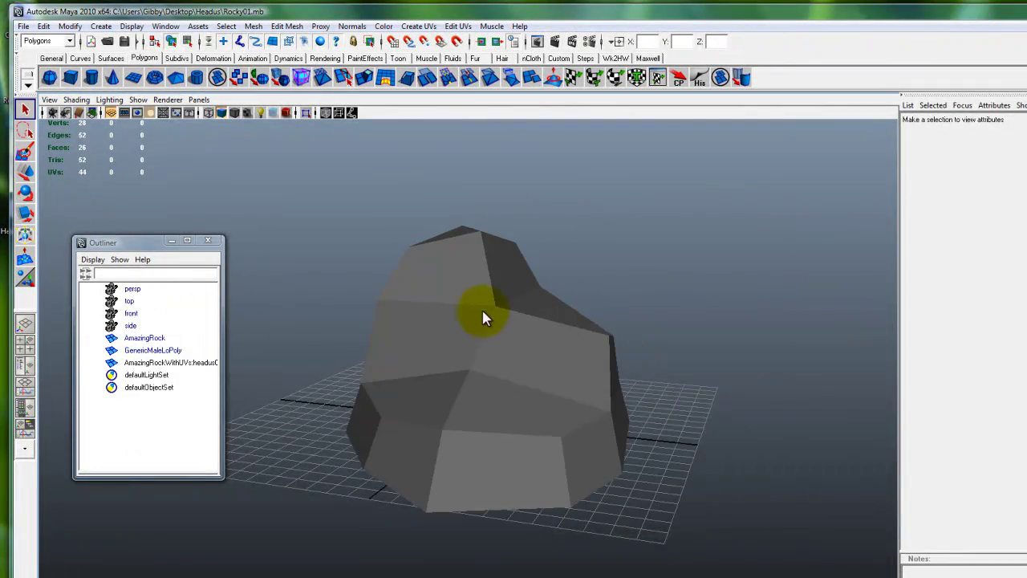
- Select the imported AmazingRockWithUVs mesh in the Outliner, and minimise the Outliner
alt+drag(481, 315, 429, 353)
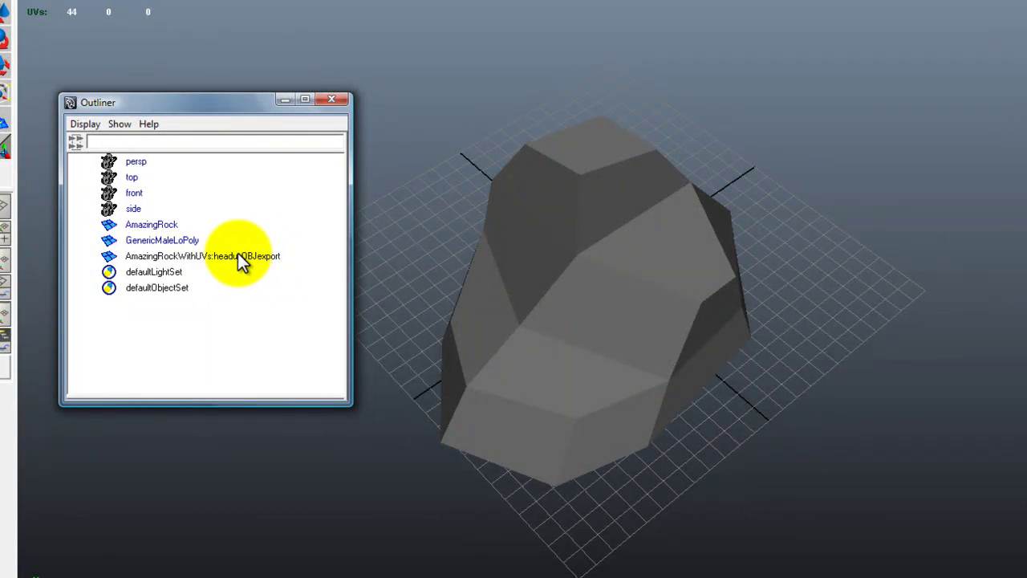
click(238, 256)
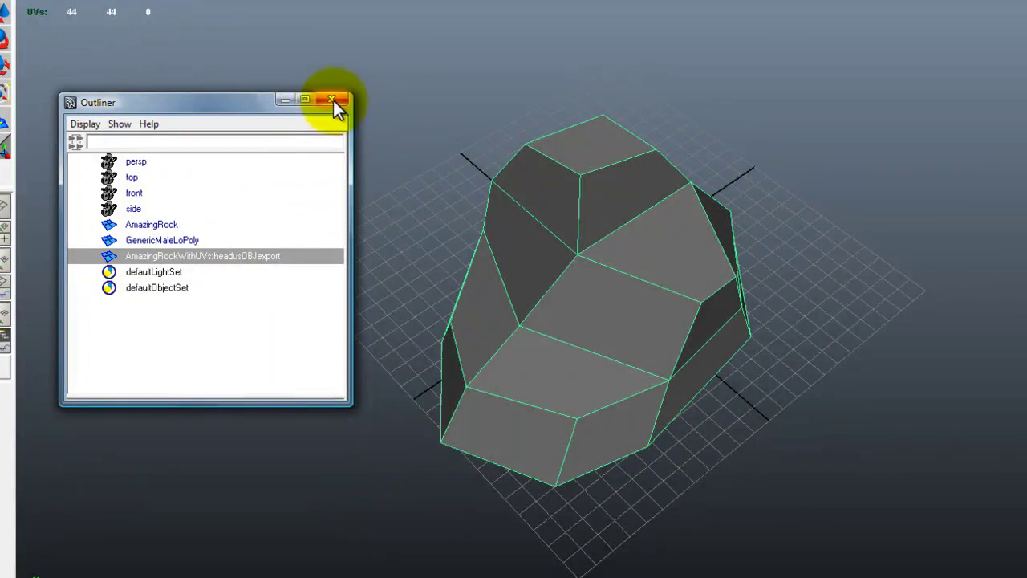
click(283, 100)
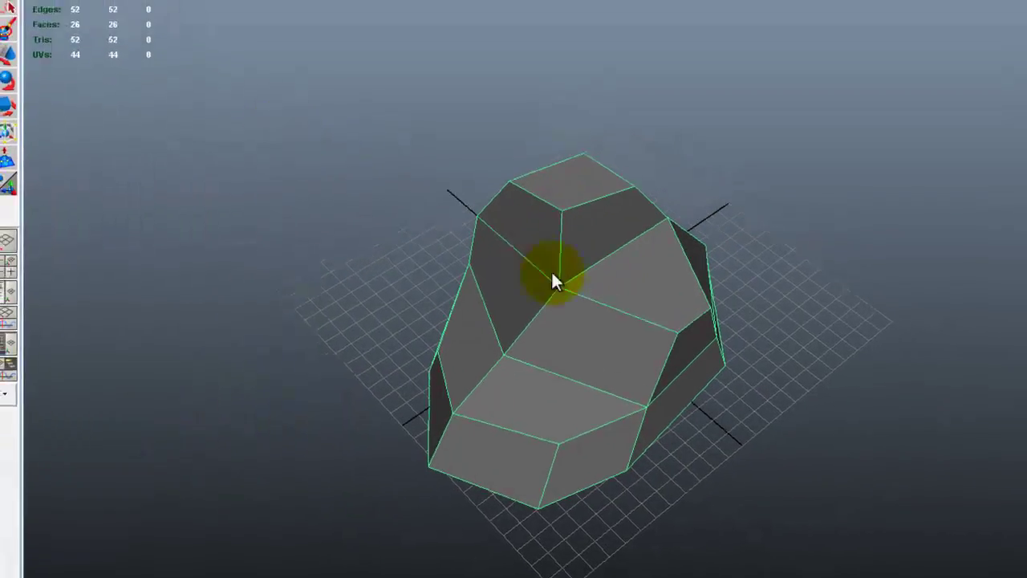
- Show the imported rock's UV shells in the UV Texture Editor, framed around the 0 to 1 tile
mouse_move(465, 432)
alt+mouse_down()
mouse_move(412, 382)
mouse_move(422, 426)
mouse_move(635, 415)
mouse_move(497, 418)
mouse_move(474, 449)
alt+mouse_up()
alt+middle_drag(575, 364, 529, 381)
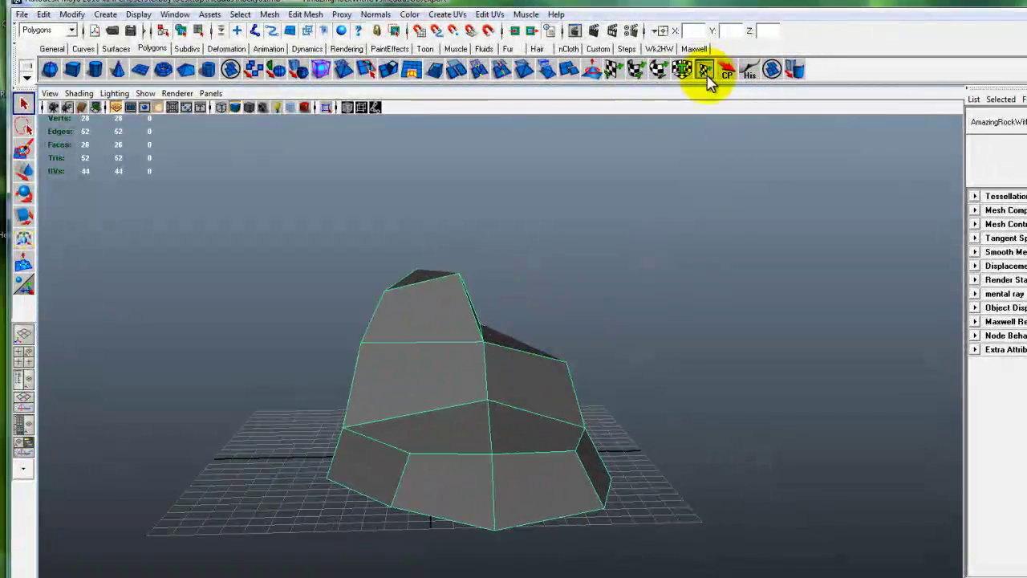
alt+drag(698, 153, 709, 74)
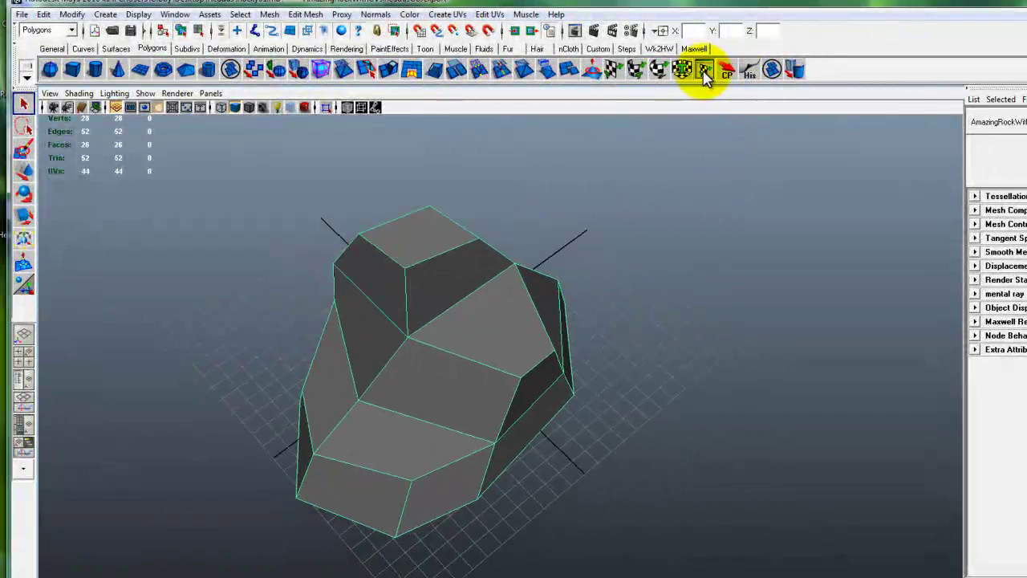
click(706, 71)
scroll(786, 371, down, 4)
alt+middle_drag(766, 352, 723, 386)
alt+right_drag(723, 386, 715, 316)
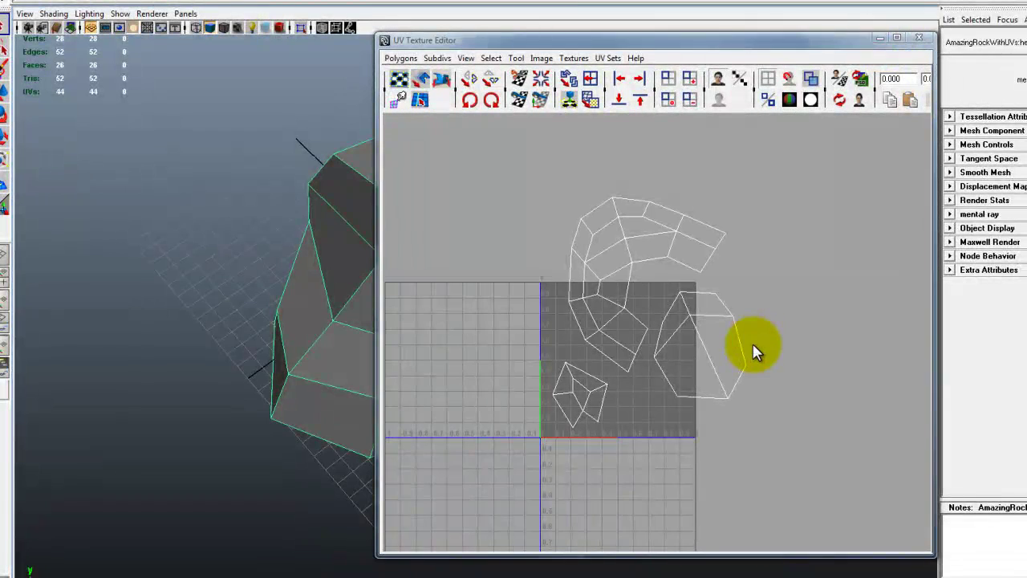
- Select all of the imported rock's UVs, and scale and move the shells together to fit inside the 0 to 1 tile
right_drag(806, 341, 828, 331)
drag(830, 183, 522, 498)
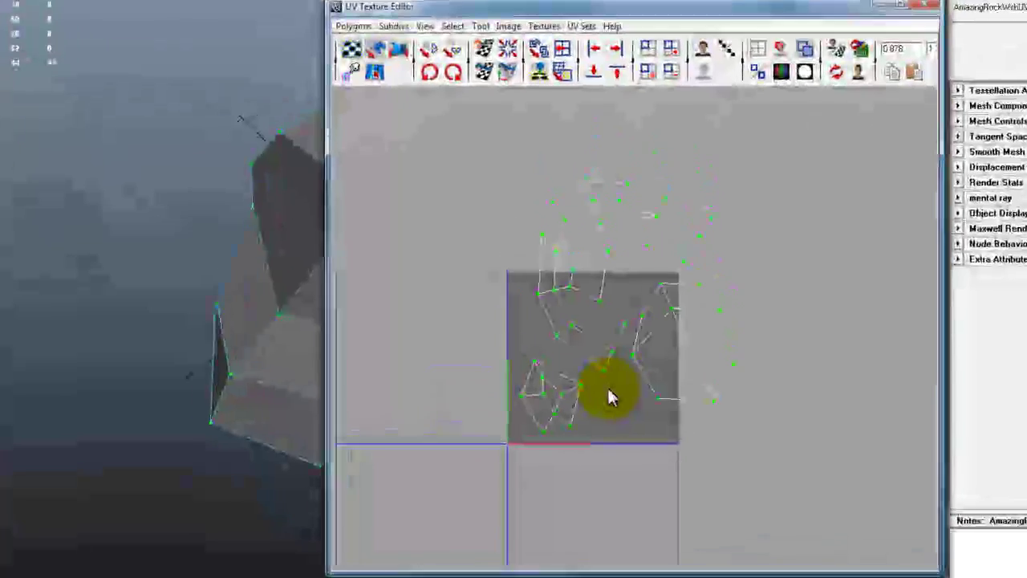
key(w)
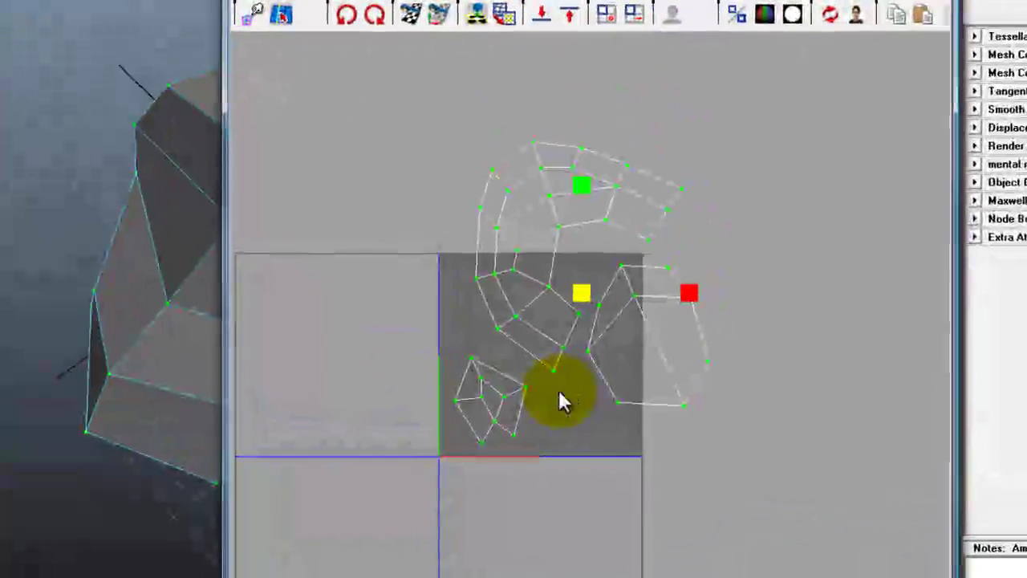
drag(563, 286, 537, 353)
key(e)
key(w)
click(744, 265)
alt+right_drag(744, 265, 686, 324)
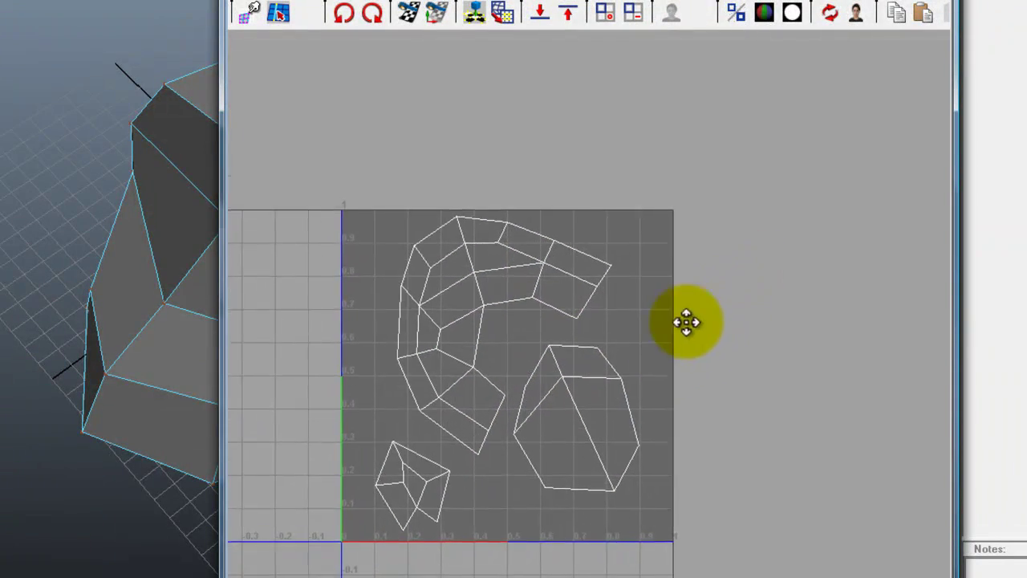
alt+middle_drag(685, 323, 713, 240)
alt+right_drag(706, 354, 689, 376)
alt+middle_drag(689, 376, 721, 406)
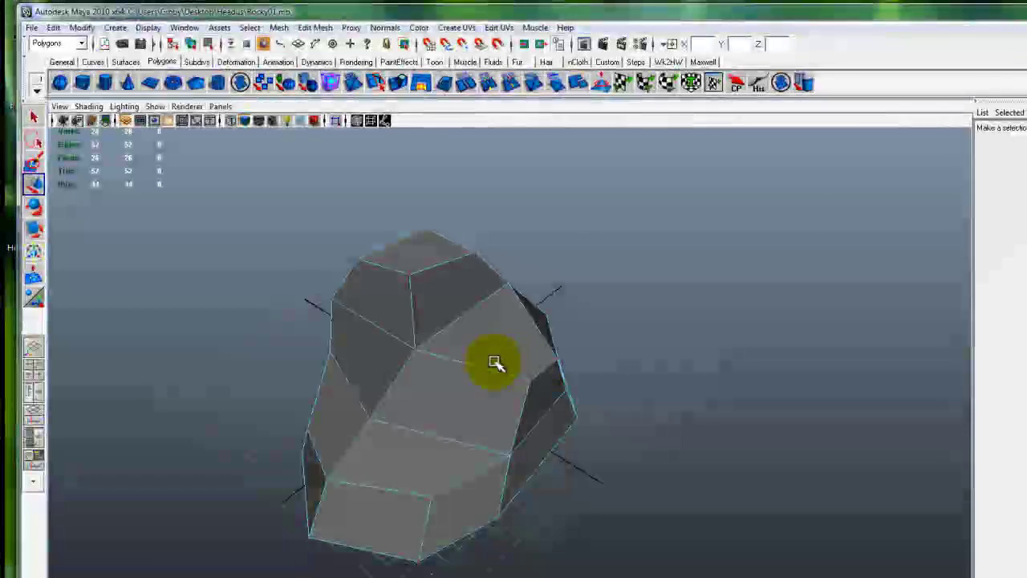
- Return the imported rock mesh from UV component selection to object mode
right_drag(492, 361, 511, 345)
alt+drag(522, 361, 629, 482)
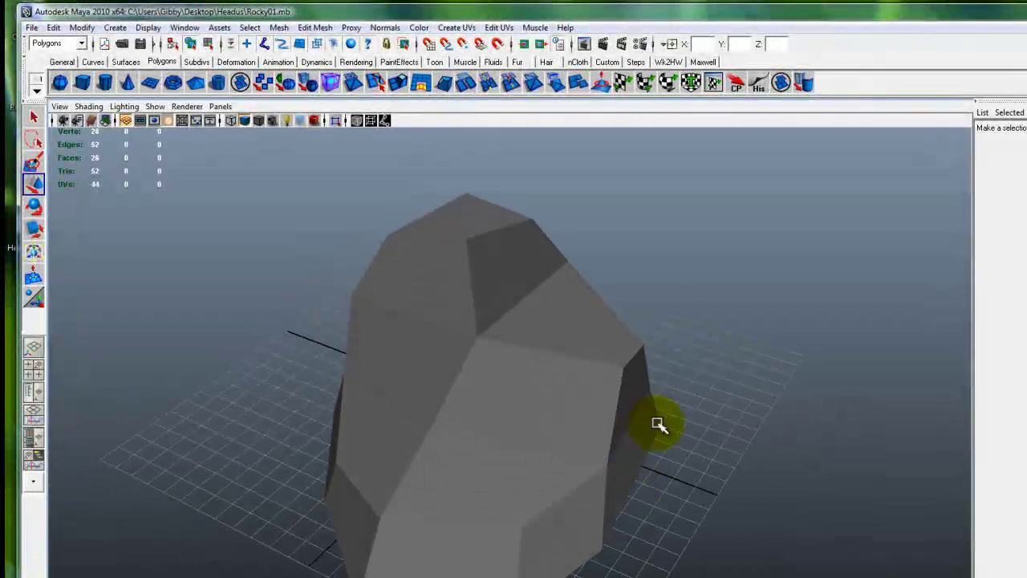
alt+right_drag(658, 426, 634, 571)
- Select the whole rock and check its rearranged shells in the UV Texture Editor, closing the editor when done
click(489, 528)
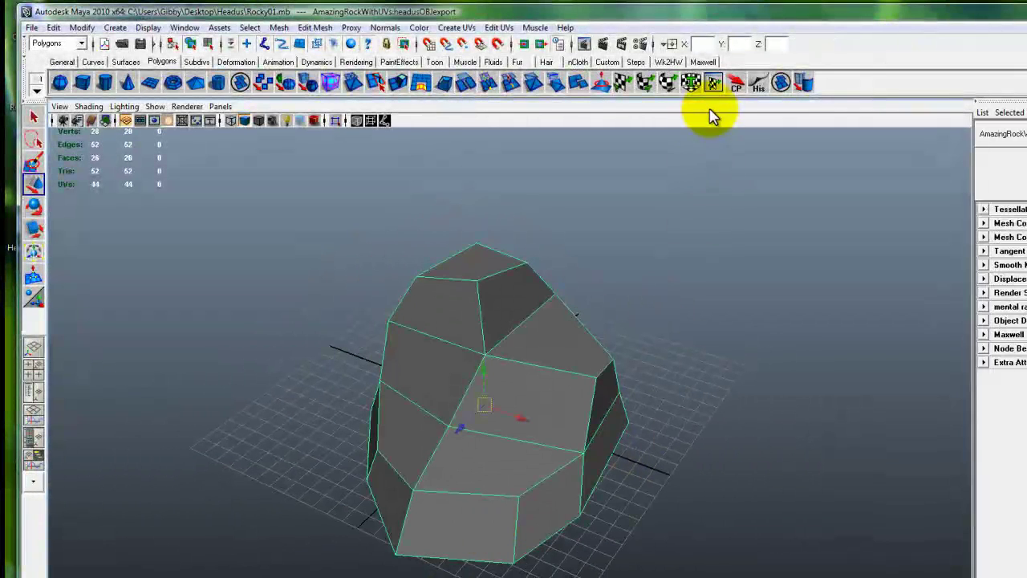
click(713, 86)
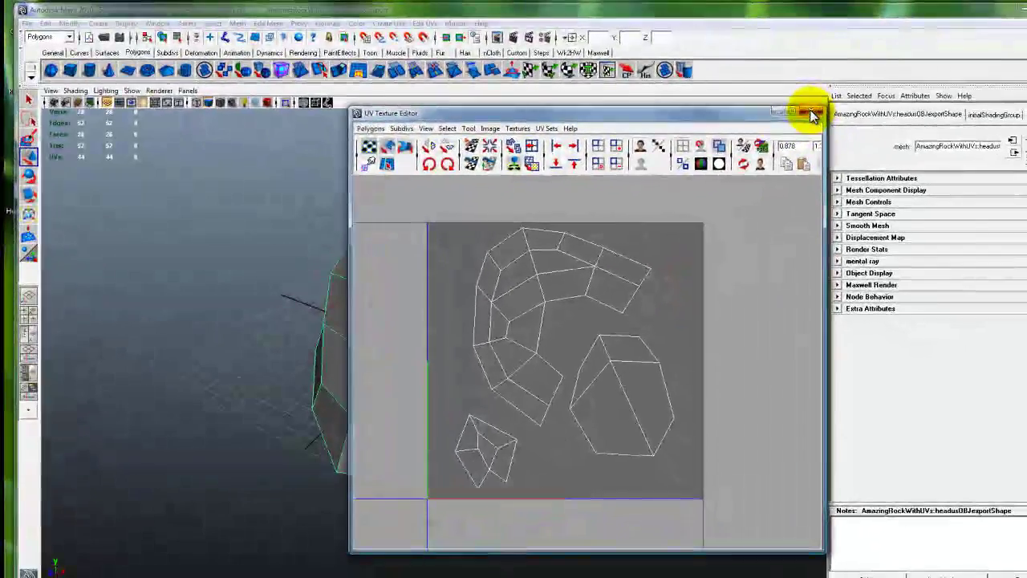
click(813, 111)
- Deselect the rock and examine its faces from several angles in the perspective view
scroll(502, 449, down, 2)
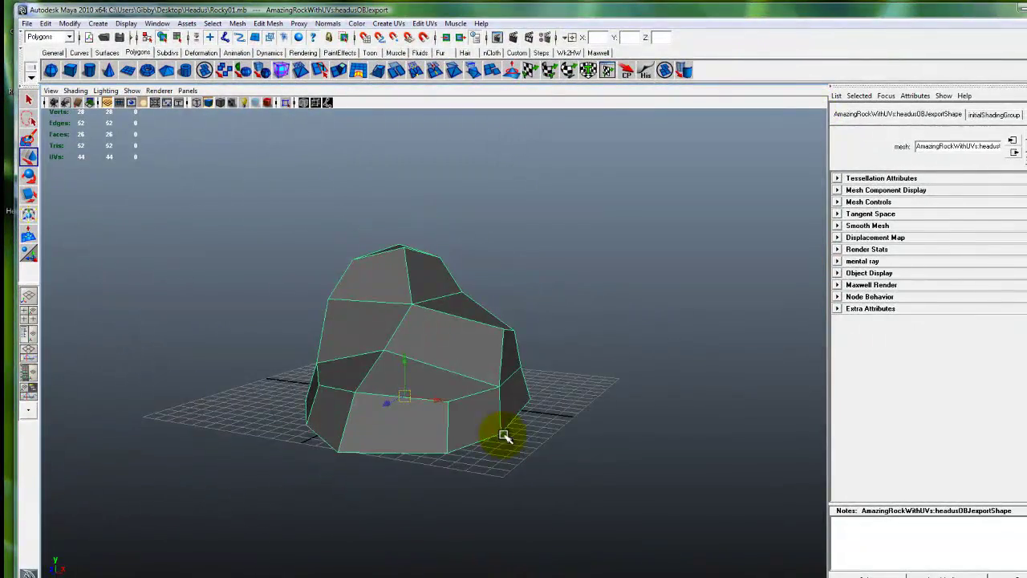
click(548, 337)
alt+drag(413, 450, 551, 389)
alt+right_drag(551, 390, 555, 480)
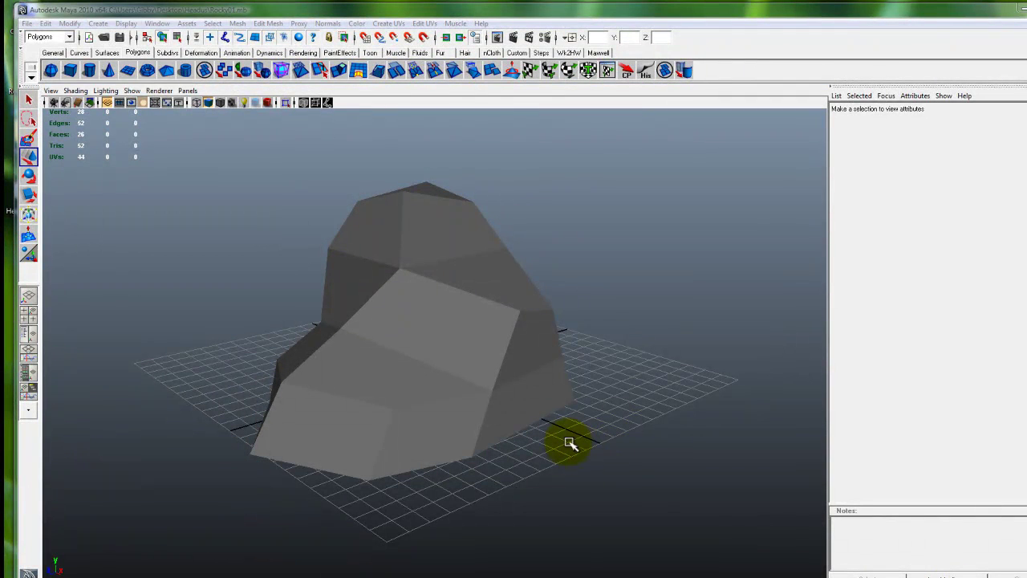
alt+drag(569, 443, 482, 446)
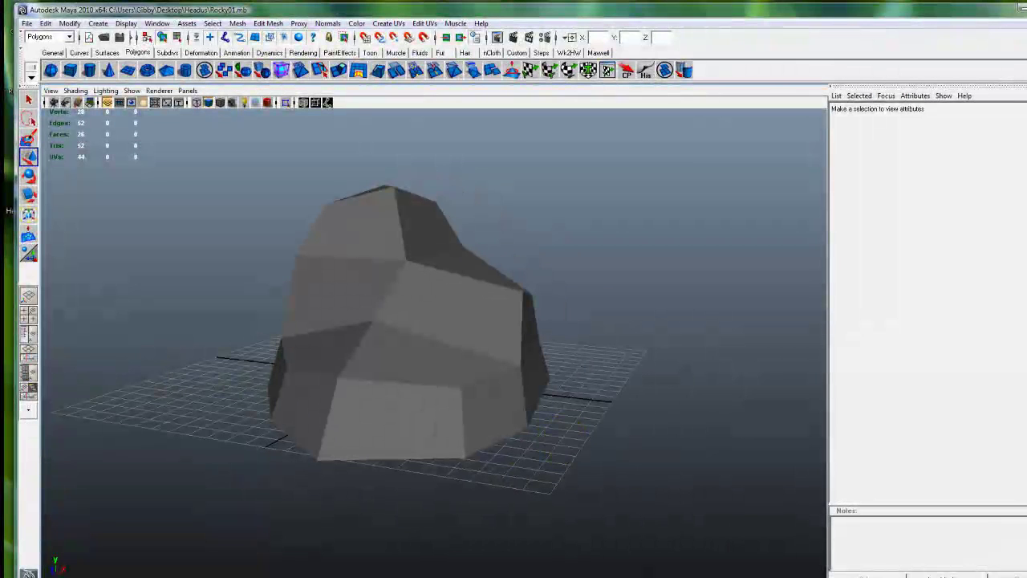